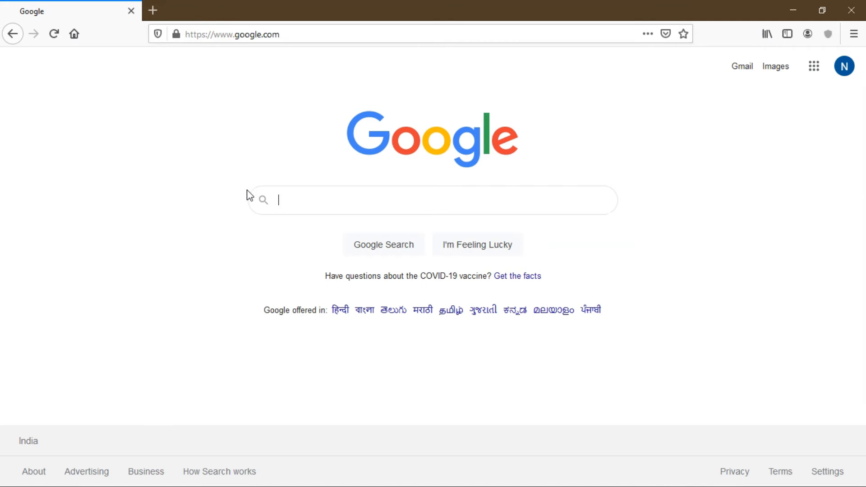
Step: Search Google for "metasploitable 2 download for virtualbox" and open the SourceForge Metasploitable download page
left_click(319, 197)
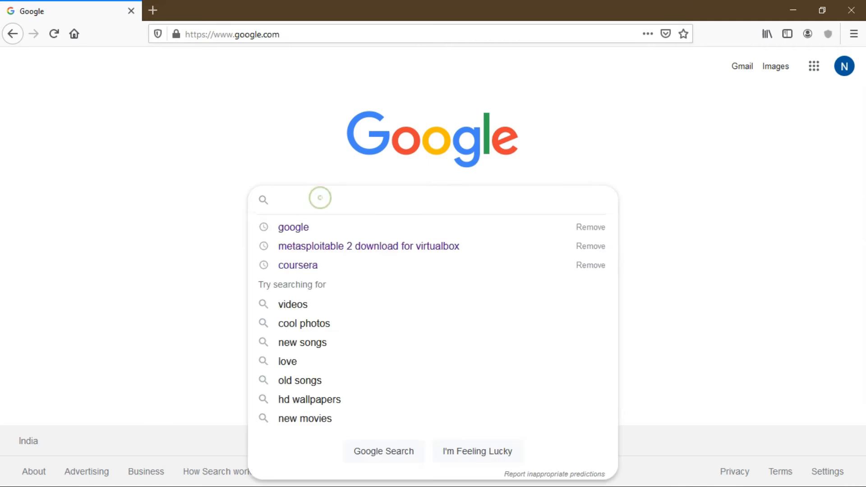
left_click(302, 246)
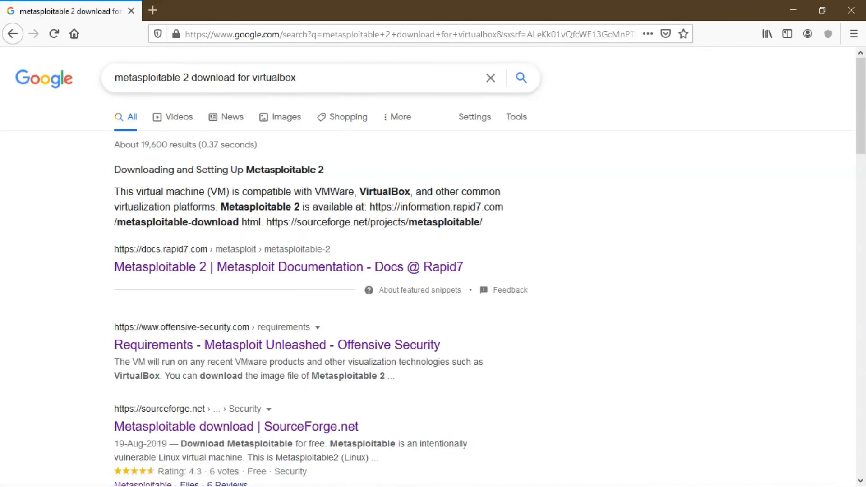
scroll(267, 269, "down", 3)
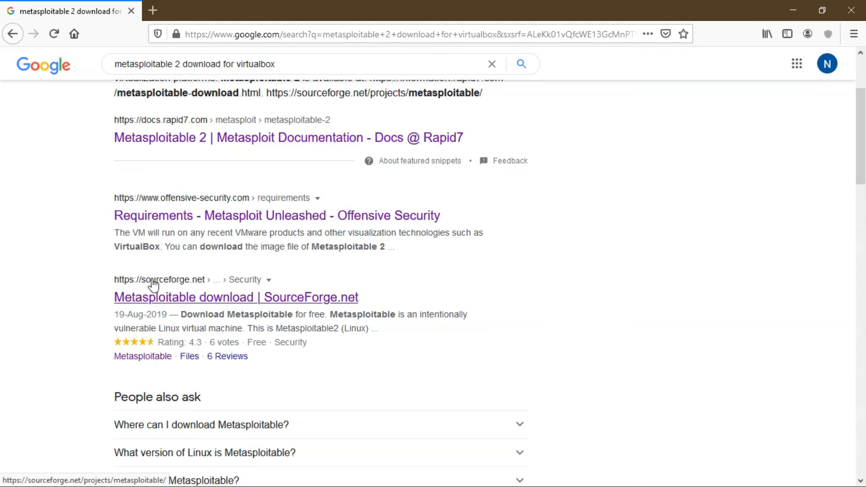
left_click(203, 299)
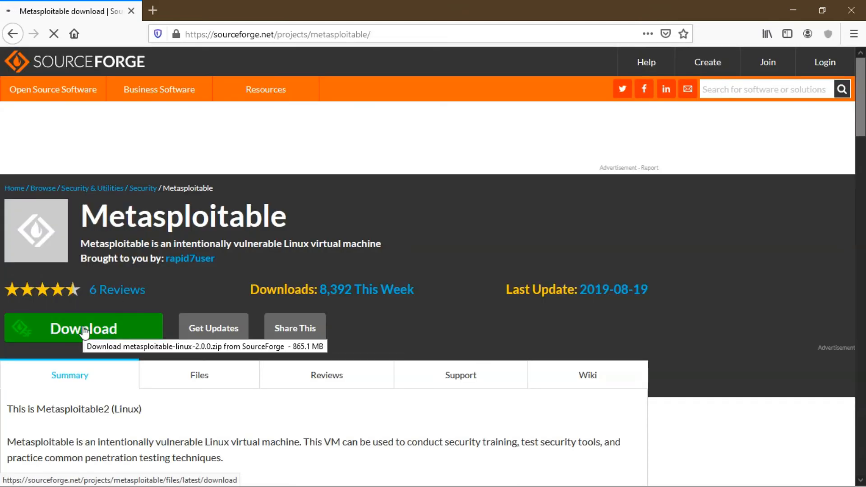
Step: Start downloading metasploitable-linux-2.0.0.zip with All Files (F:) as the save location, and cancel the save
left_click(84, 332)
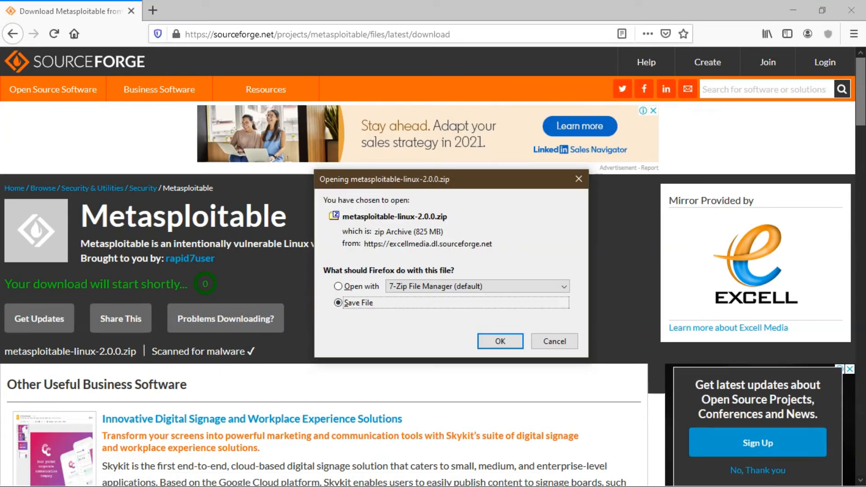
left_click(500, 343)
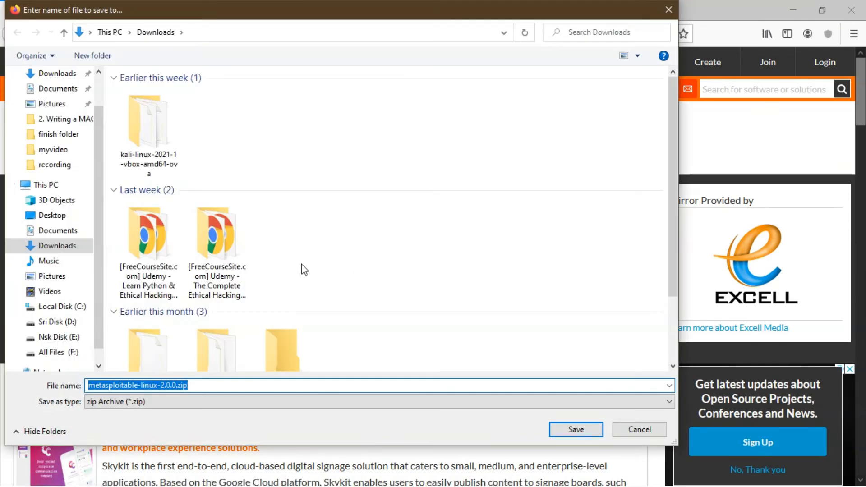
left_click(74, 351)
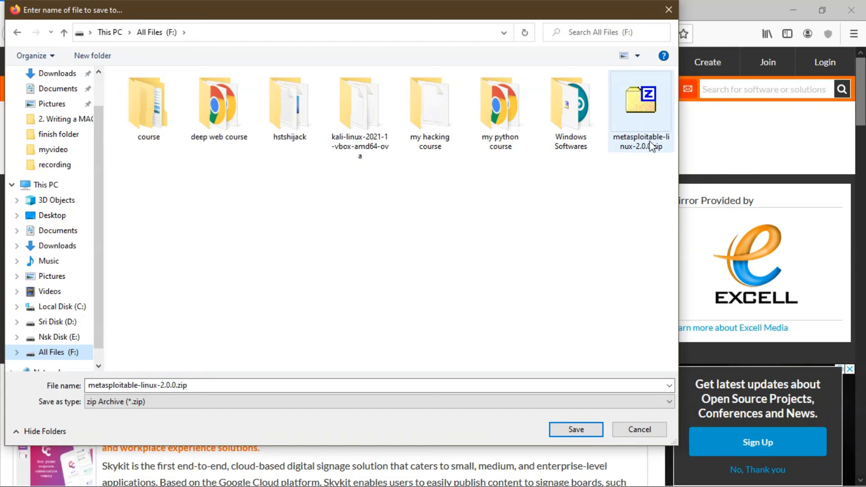
left_click(639, 428)
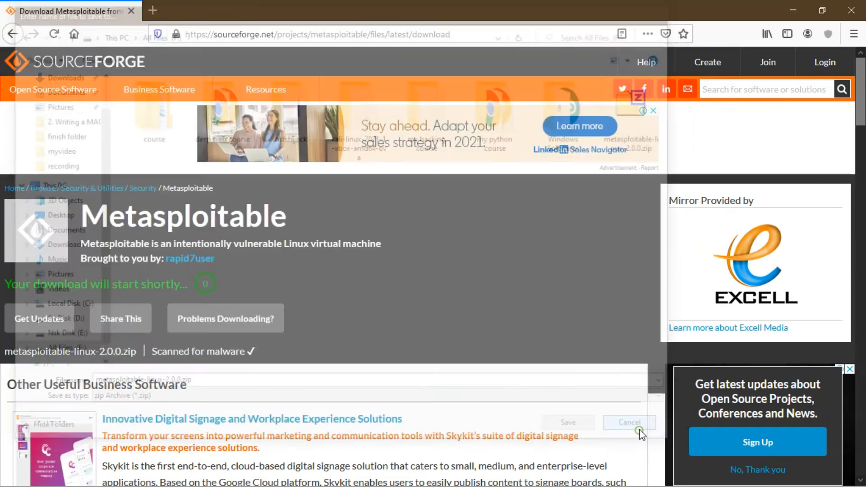
Step: Switch to File Explorer, extract metasploitable-linux-2.0.0.zip in place on All Files (F:) with 7-Zip, and open the extracted Metasploitable2-Linux folder
key("alt+Tab")
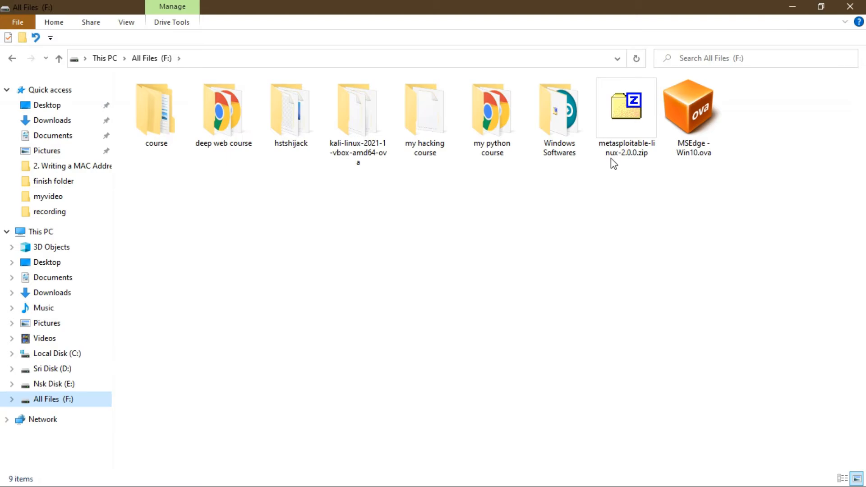
left_click(621, 132)
right_click(622, 133)
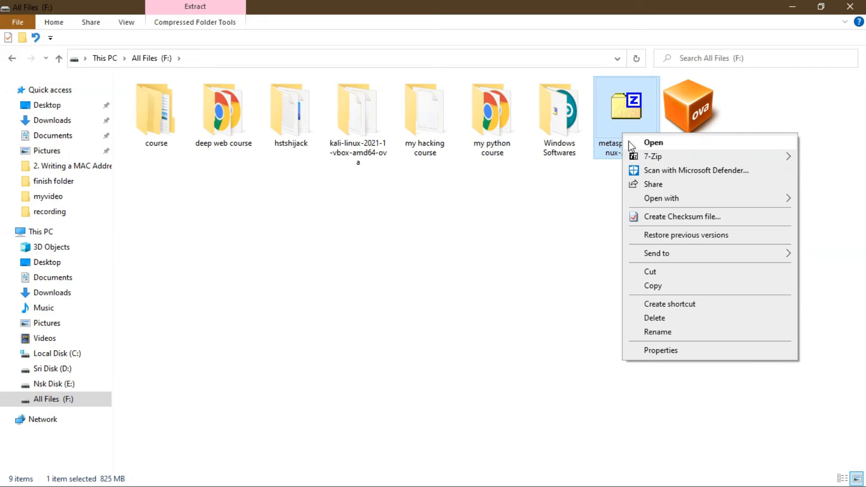
mouse_move(640, 156)
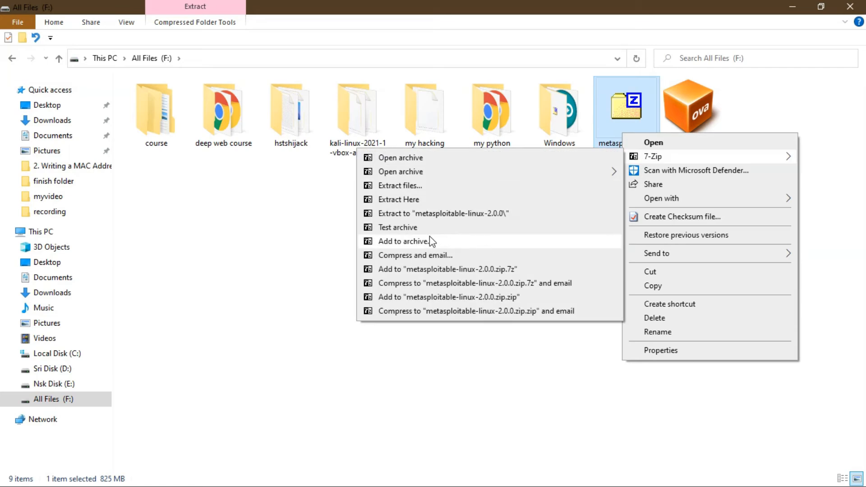
left_click(418, 200)
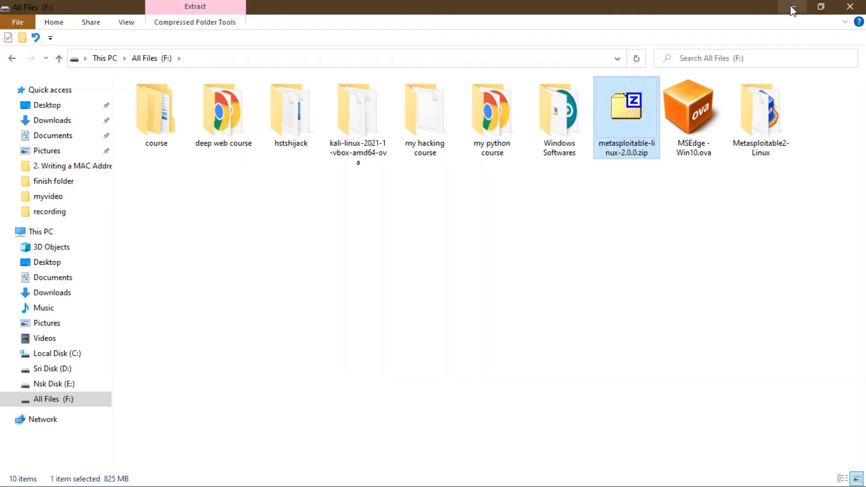
double_click(759, 113)
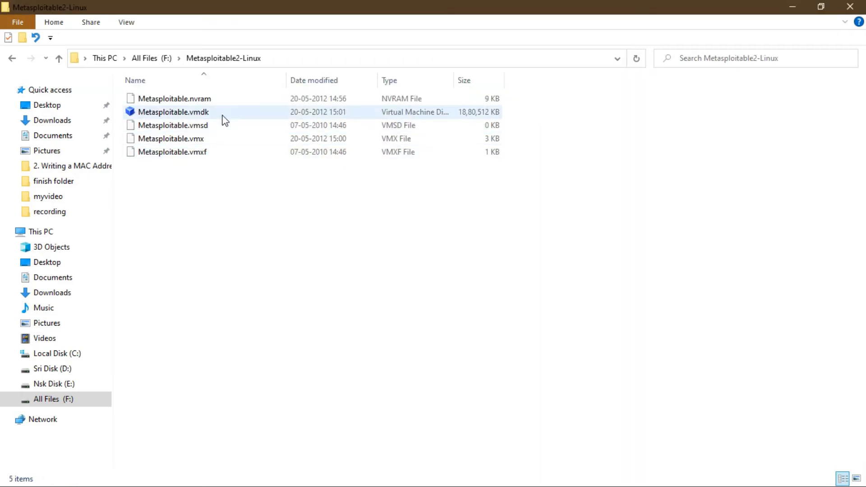
Step: Switch to VirtualBox Manager and set up a new virtual machine named metasploitable 2, type Linux, version Oracle (64-bit), with 1024 MB of memory
left_click_drag(288, 3, 455, 173)
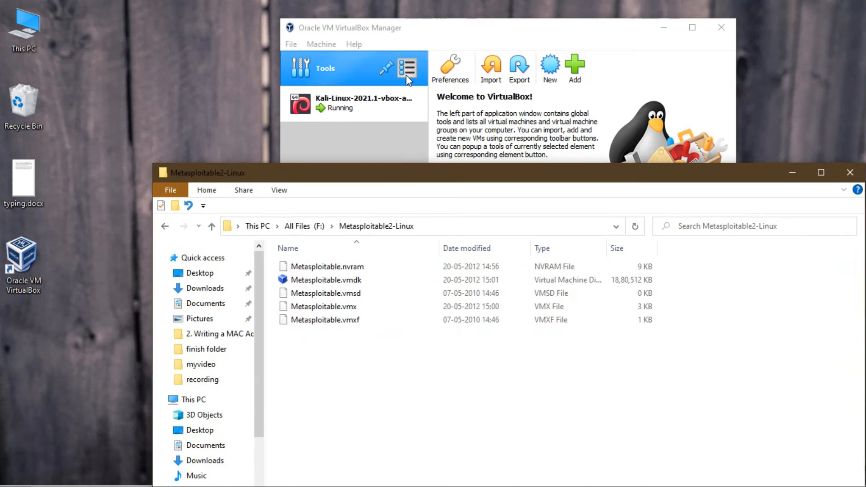
left_click(418, 43)
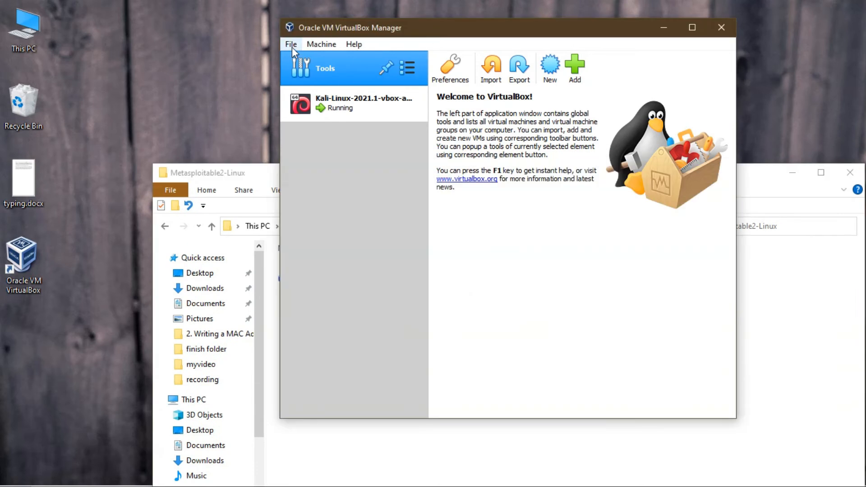
left_click(550, 68)
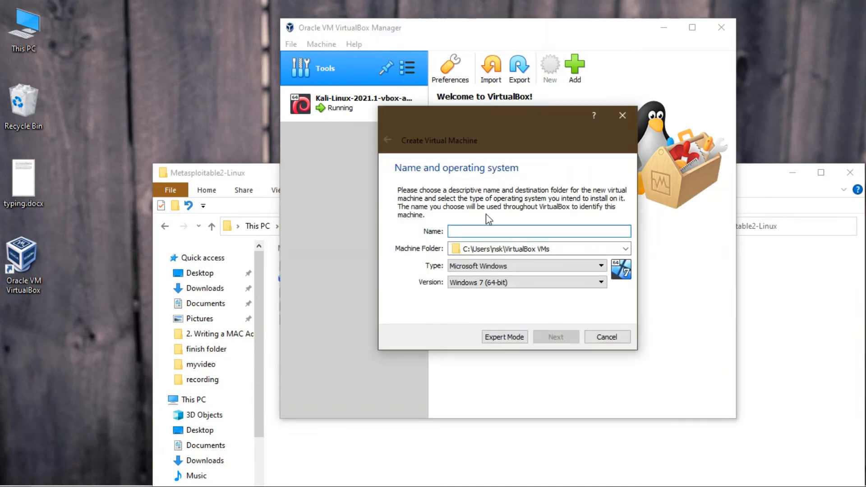
type("metasploitable 2")
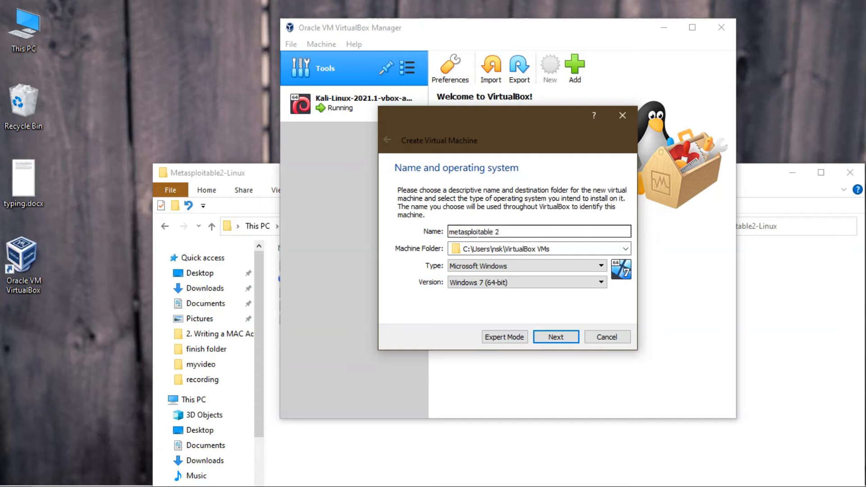
left_click(478, 266)
left_click(477, 285)
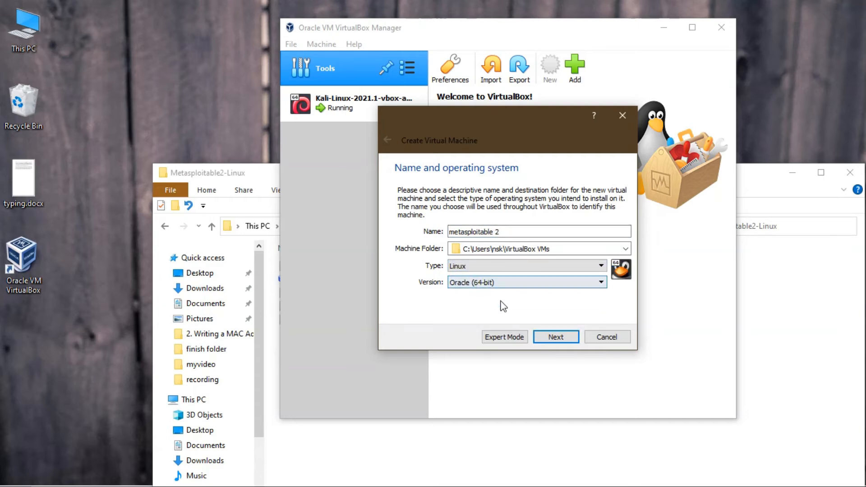
left_click(556, 338)
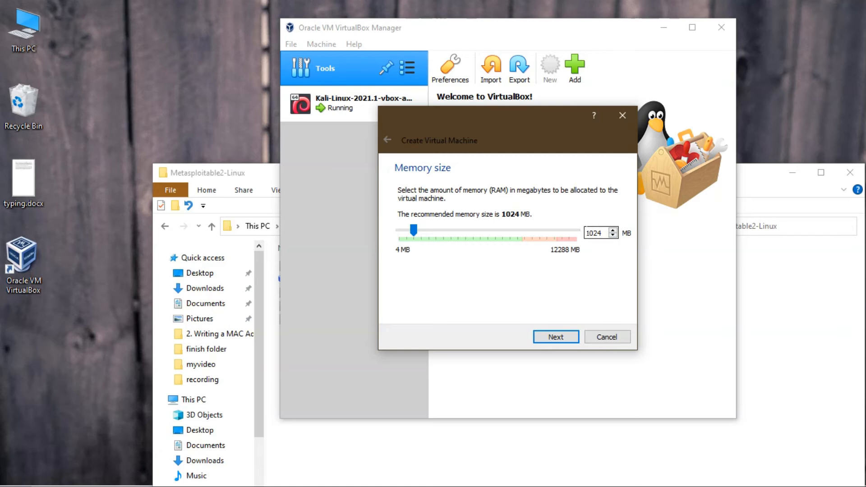
left_click(557, 336)
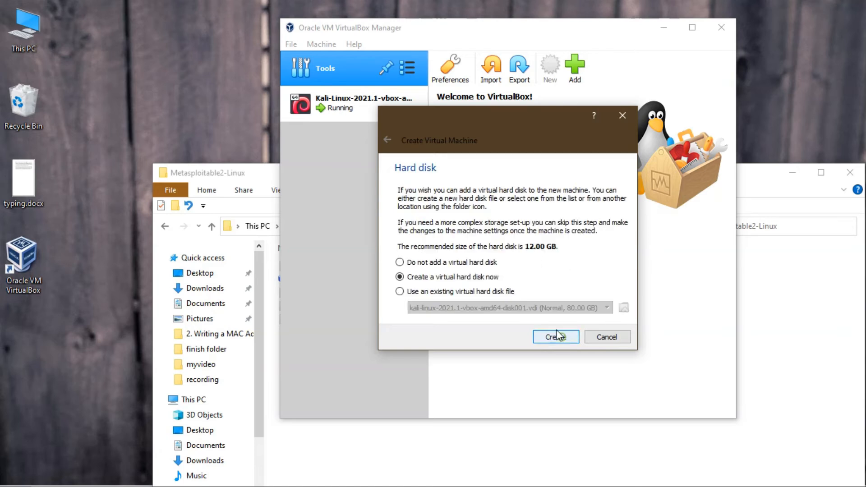
Step: Use the existing hard disk file Metasploitable.vmdk from the Metasploitable2-Linux folder on All Files (F:) and create the virtual machine
left_click(400, 291)
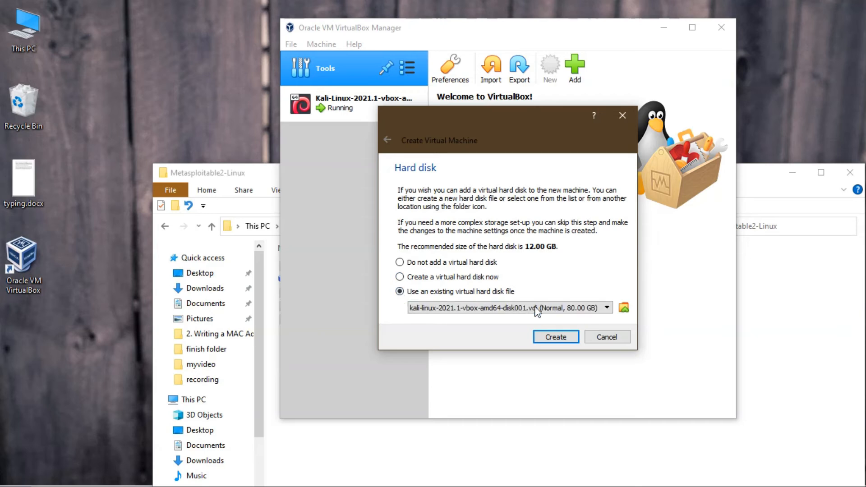
left_click(623, 307)
left_click(381, 191)
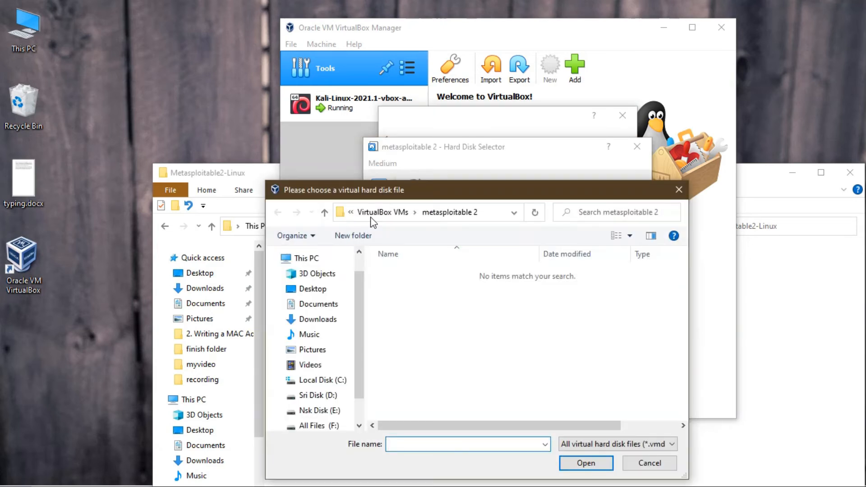
scroll(317, 426, "down", 5)
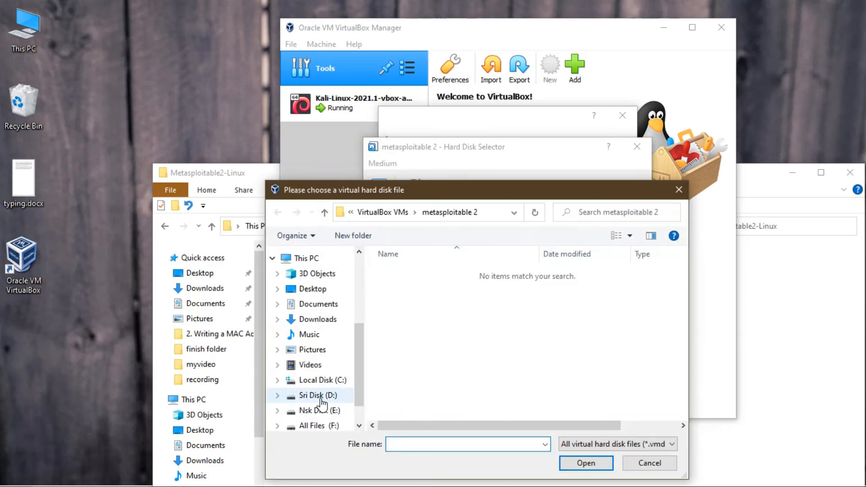
left_click(322, 427)
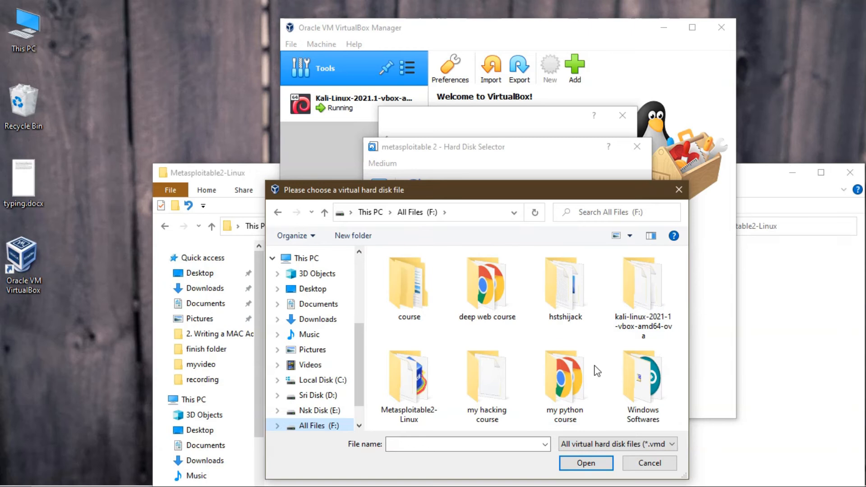
double_click(434, 381)
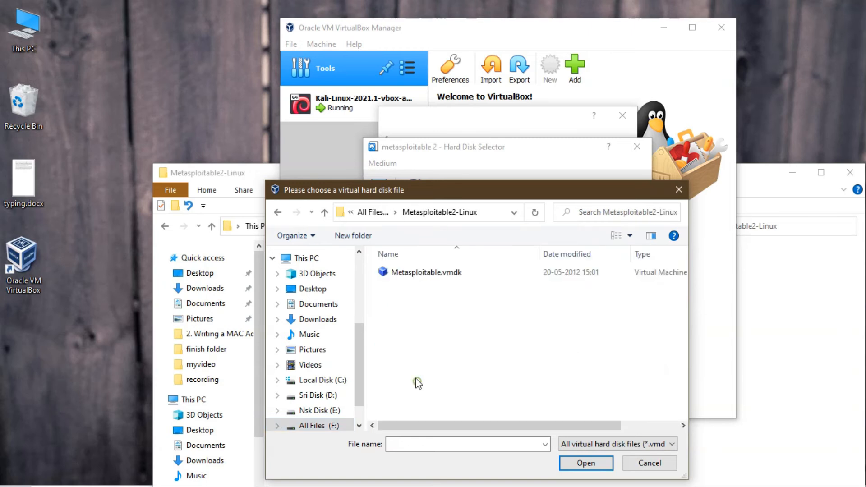
left_click(420, 273)
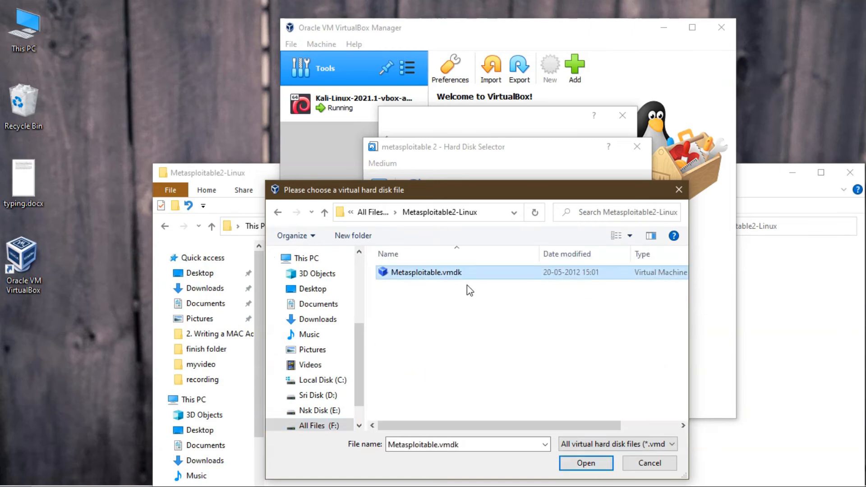
left_click(585, 462)
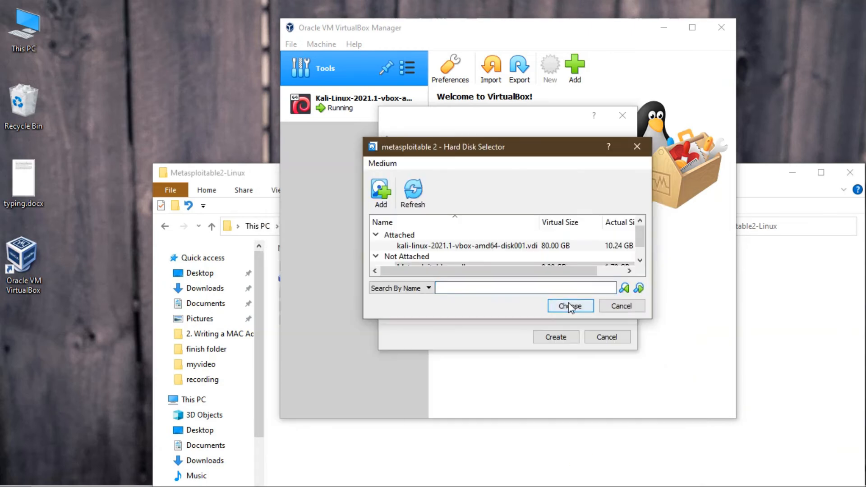
left_click(571, 304)
left_click(556, 337)
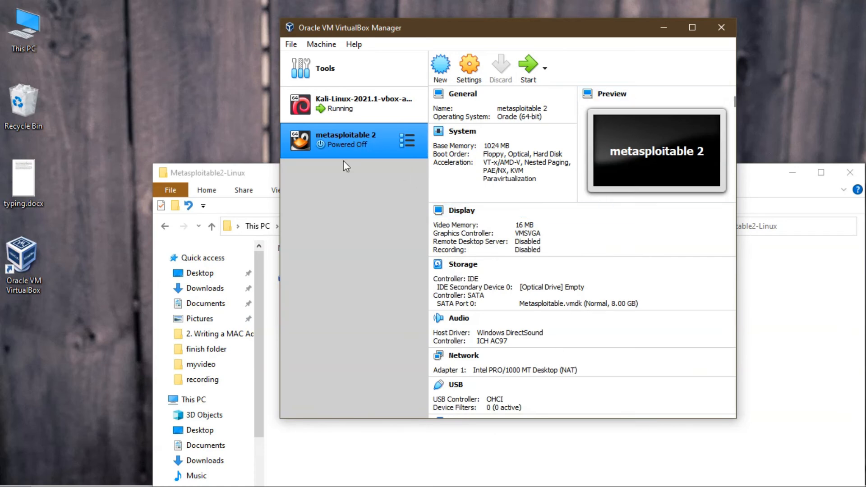
Step: Start the metasploitable 2 virtual machine, dismiss its keyboard capture and mouse integration notices, and reposition its window
left_click(530, 74)
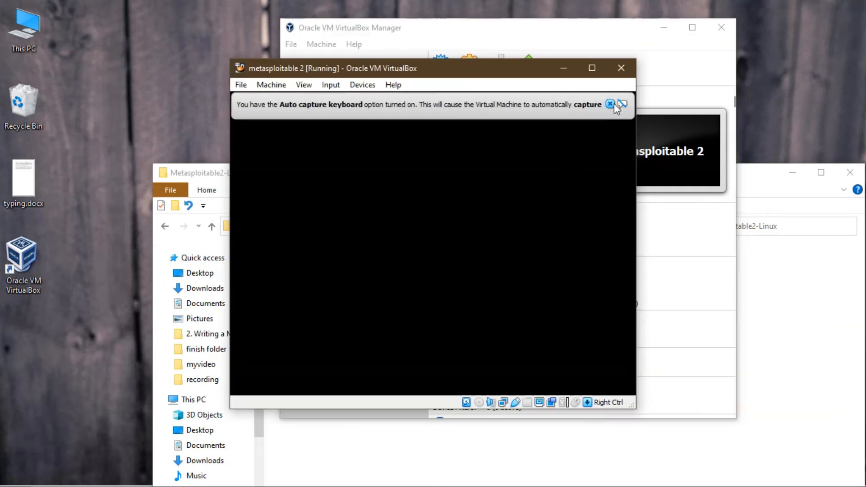
left_click(611, 104)
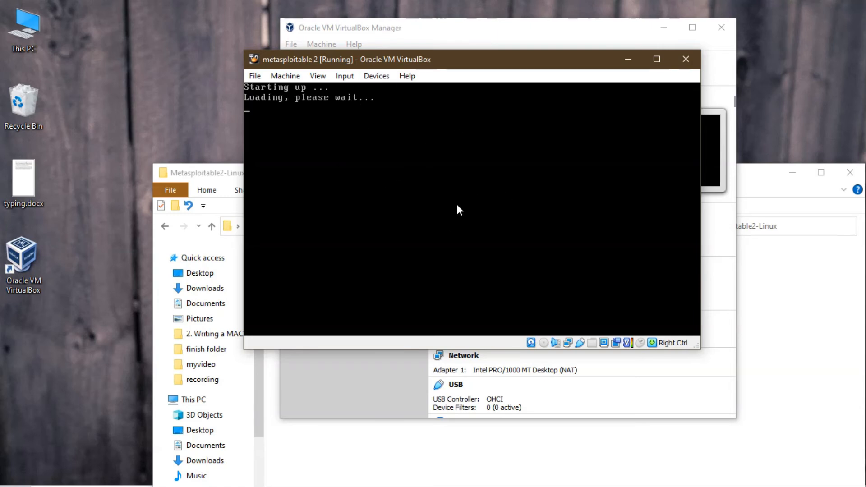
key("F7")
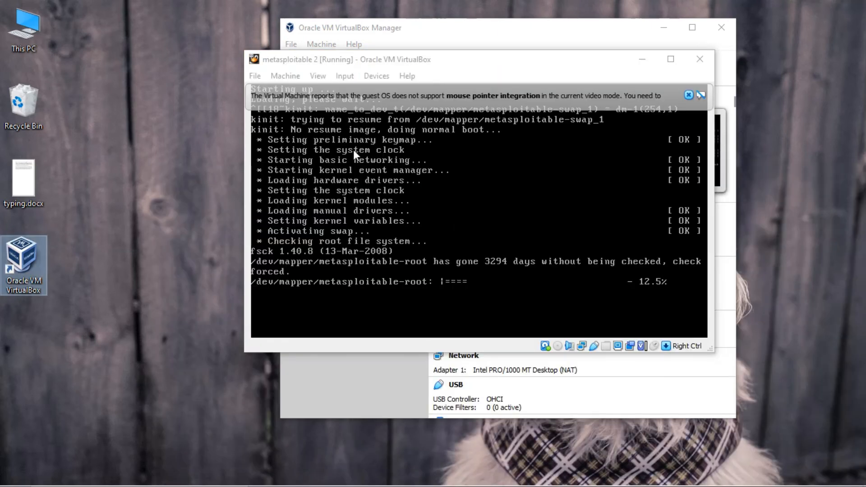
left_click_drag(485, 63, 446, 66)
left_click(649, 98)
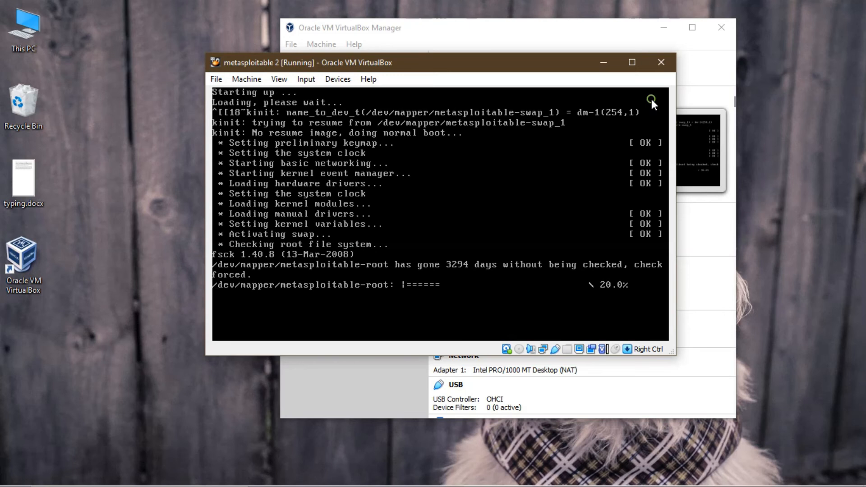
left_click(277, 86)
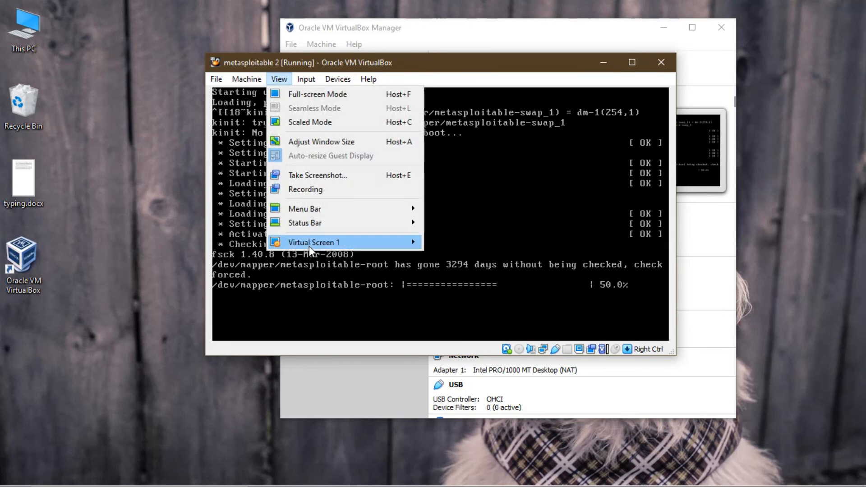
mouse_move(309, 243)
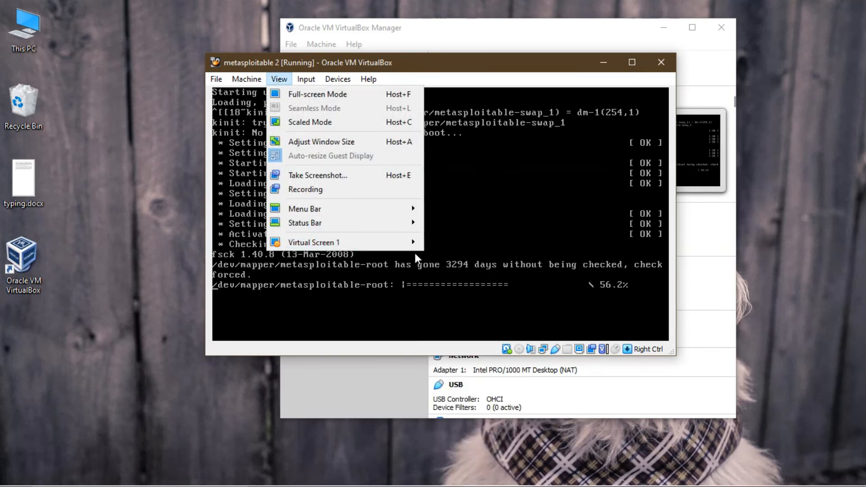
left_click(189, 244)
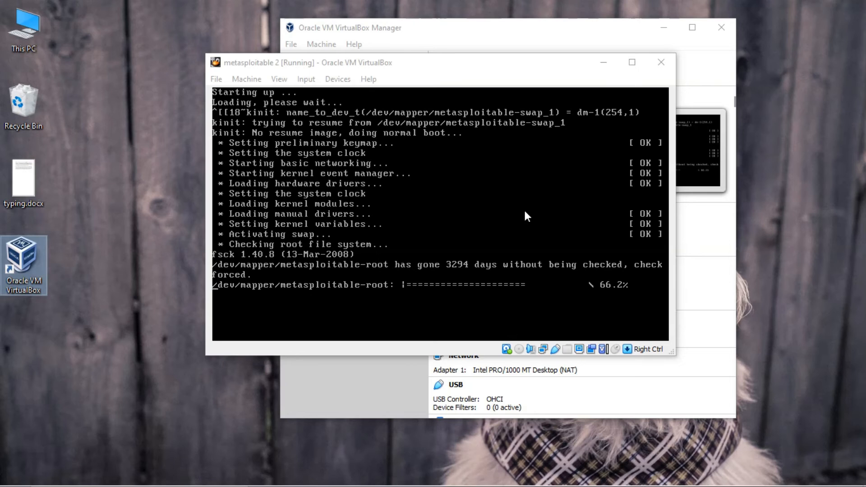
Step: Open the network settings of the running metasploitable 2 machine and move the settings dialog aside to keep the boot console in view
left_click(336, 83)
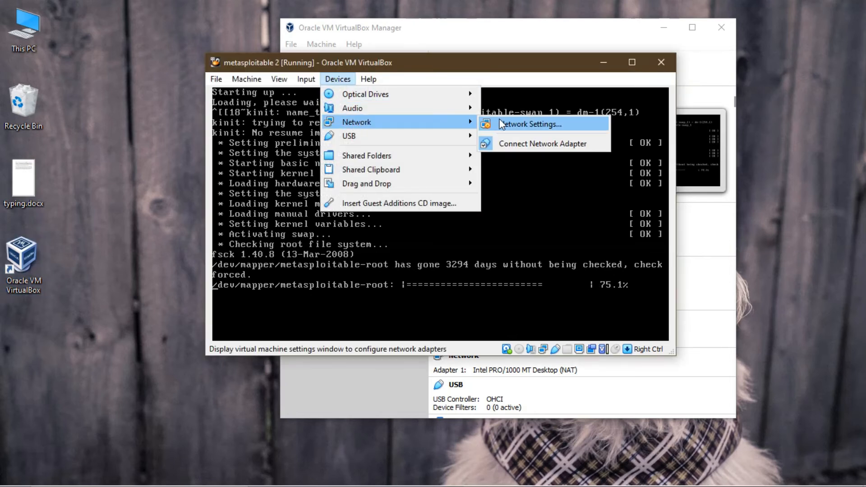
left_click(338, 83)
left_click(337, 83)
mouse_move(442, 122)
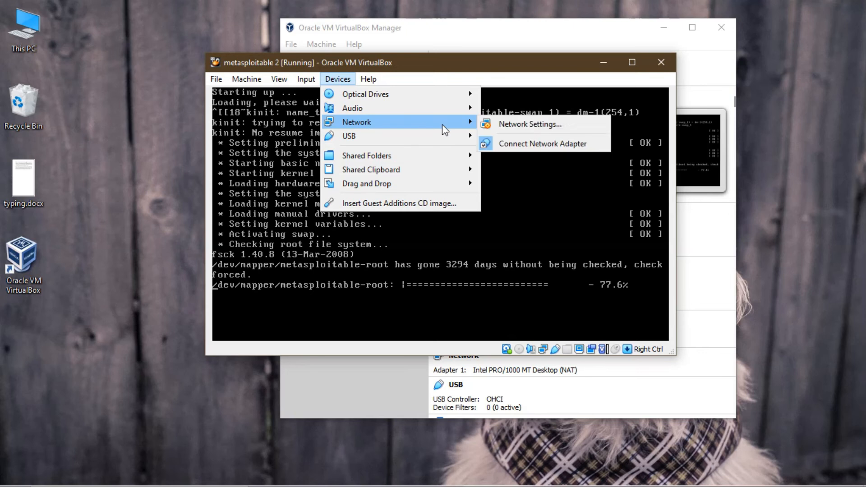
left_click(531, 126)
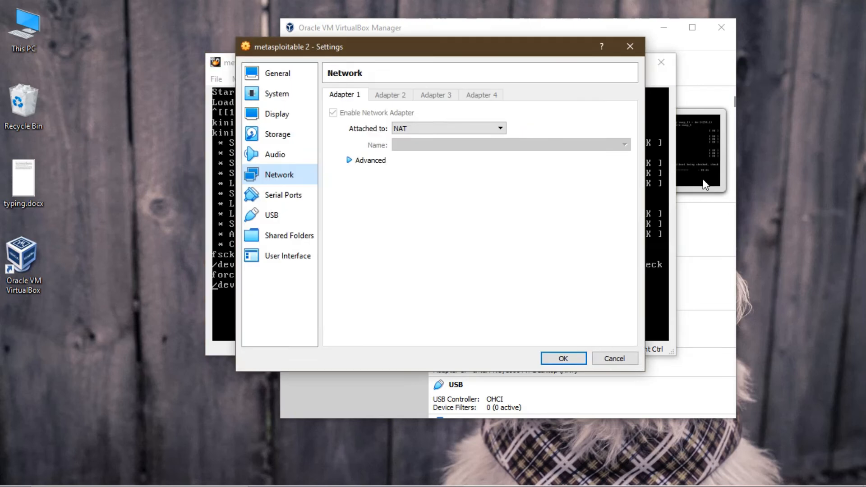
left_click_drag(500, 53, 667, 170)
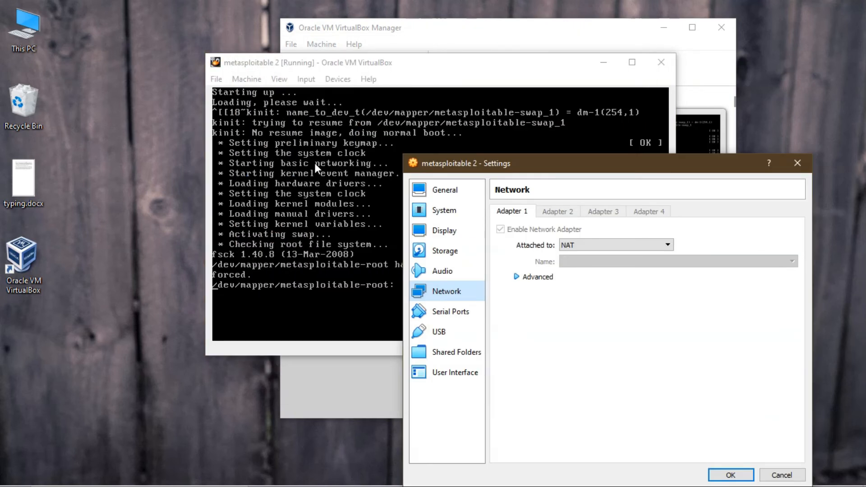
left_click(343, 70)
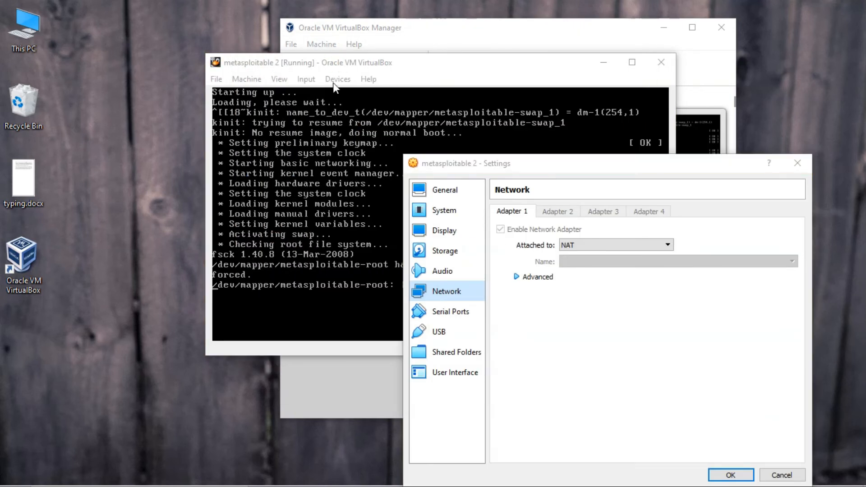
left_click_drag(657, 170, 724, 158)
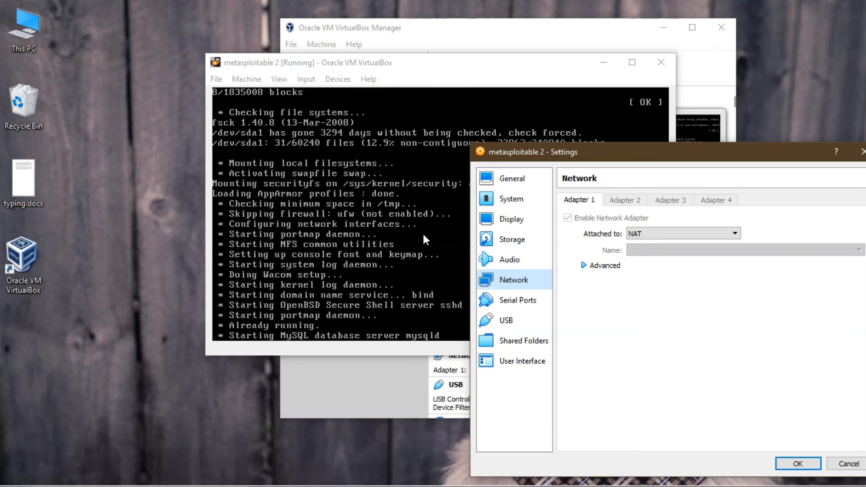
left_click_drag(583, 153, 581, 110)
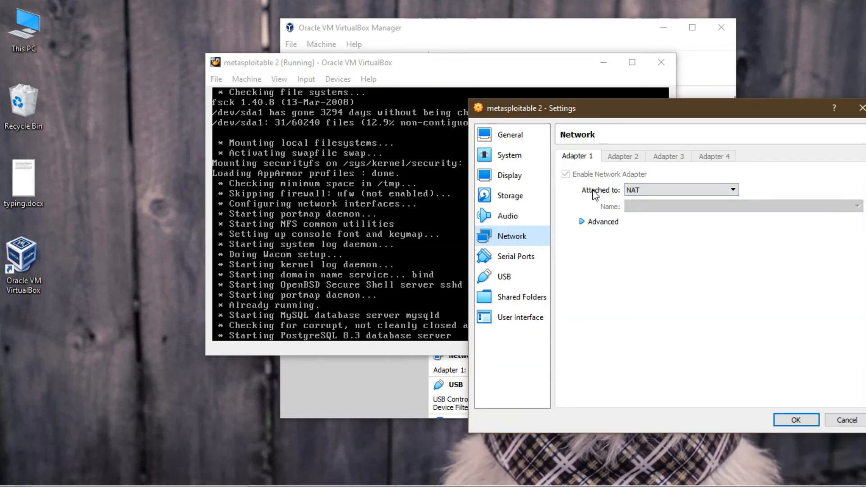
Step: Attach Adapter 1 to Host-only Adapter using VirtualBox Host-Only Ethernet Adapter, and apply the network settings
left_click(686, 192)
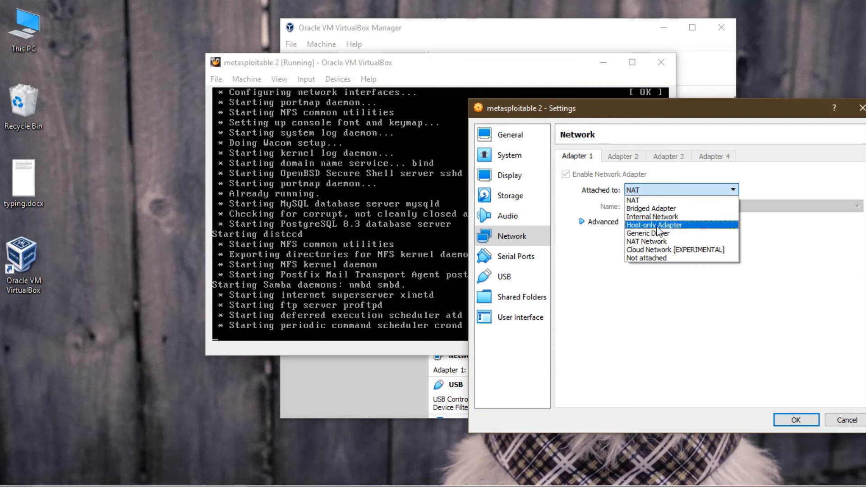
left_click(670, 225)
left_click(661, 208)
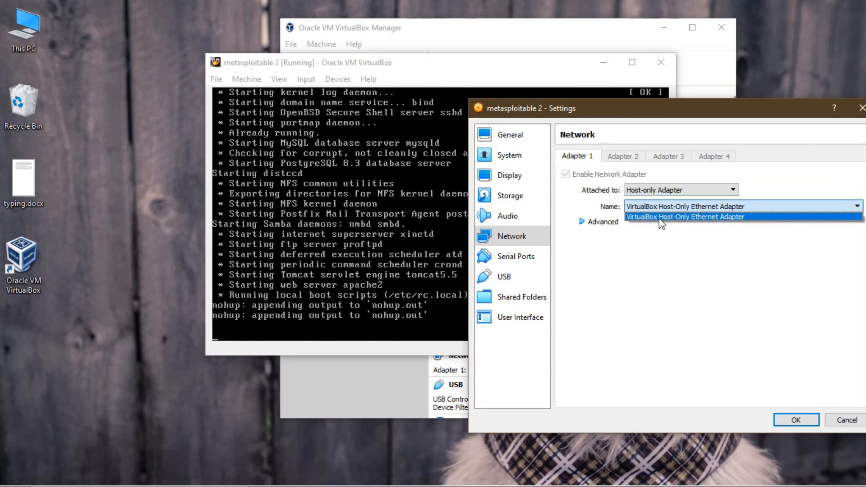
left_click(702, 217)
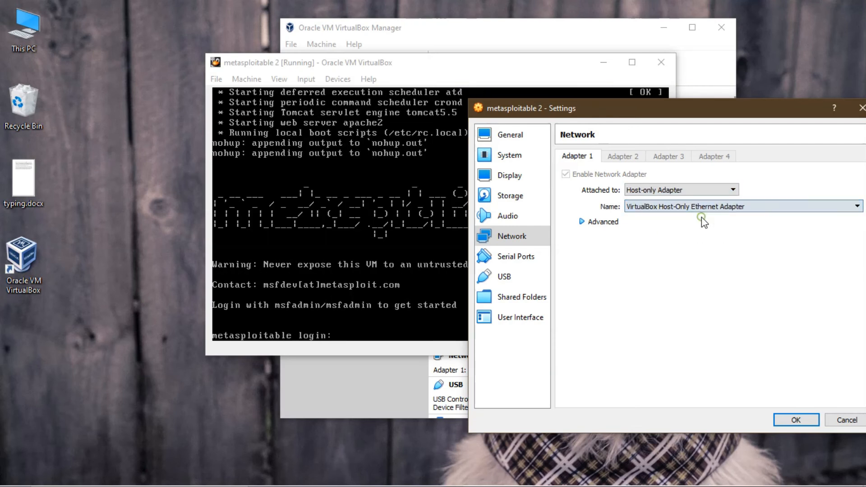
left_click(797, 415)
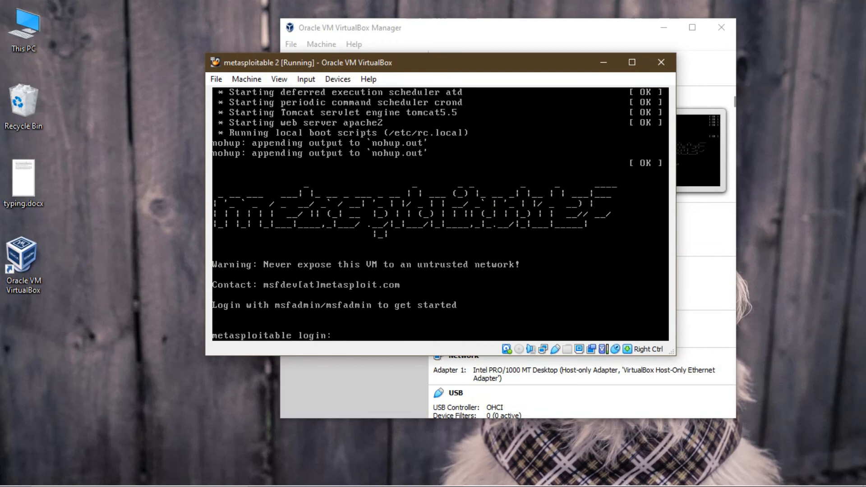
key("F7")
left_click(113, 109)
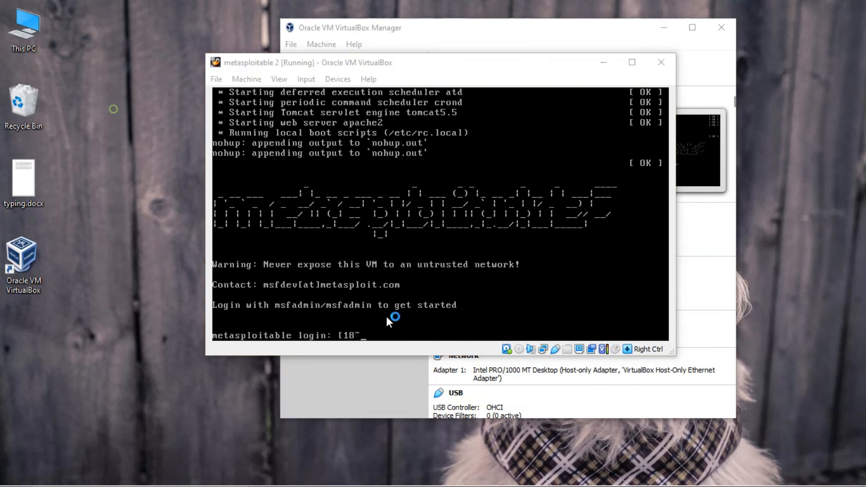
left_click(425, 316)
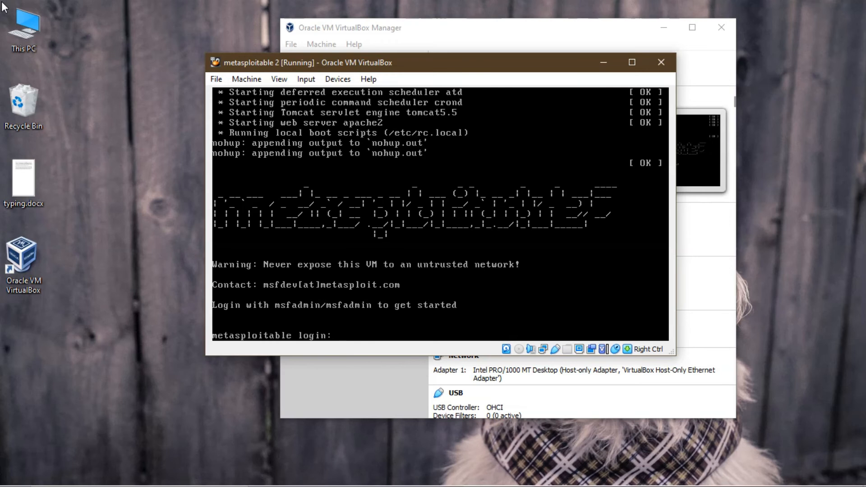
left_click(125, 91)
left_click(426, 316)
key("BackSpace")
key("BackSpace")
key("BackSpace")
key("BackSpace")
left_click(792, 232)
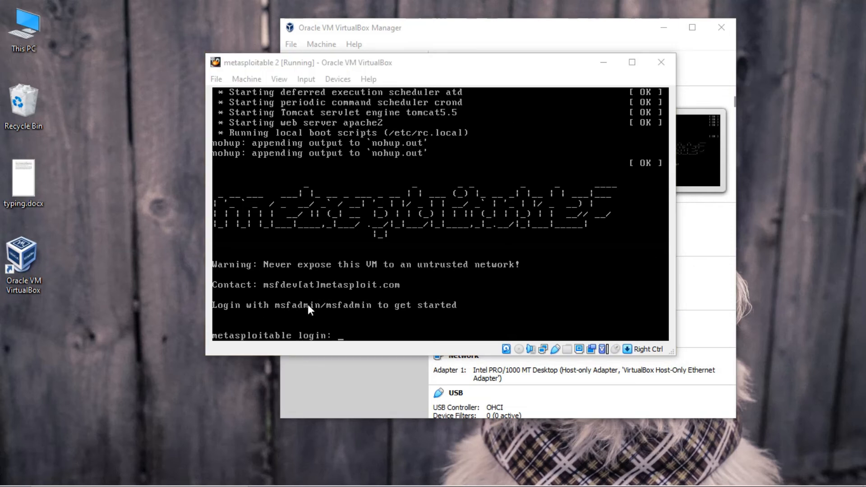
Step: Log in at the metasploitable console with the default user name and the account password
left_click(356, 320)
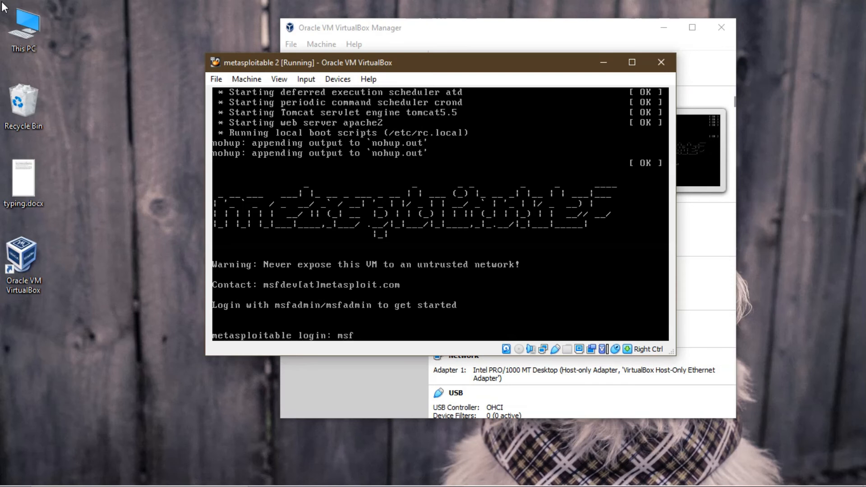
type("msfadmin")
key("Return")
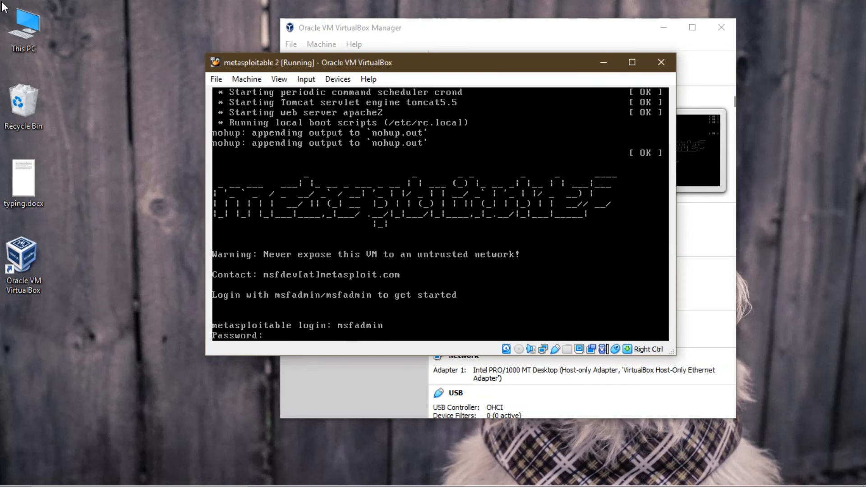
key("Return")
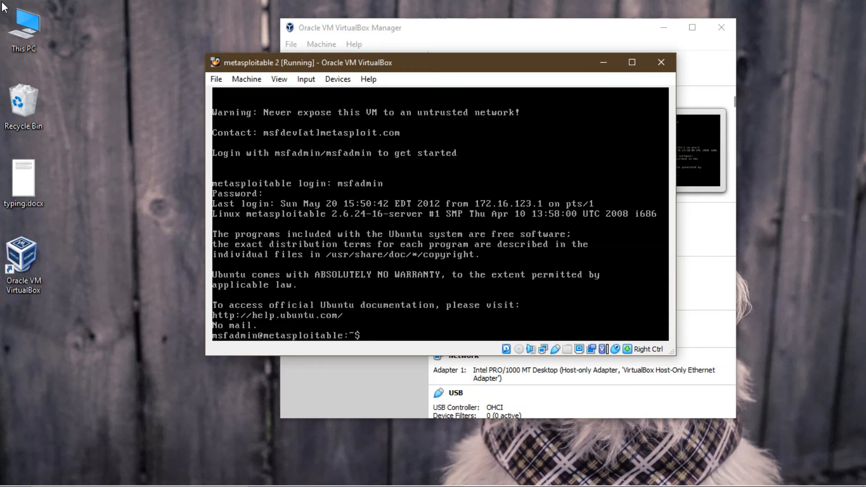
Step: Run ifconfig in the metasploitable console to check the network interface addresses, and release the captured input
type("ifcon")
type("fig")
key("Return")
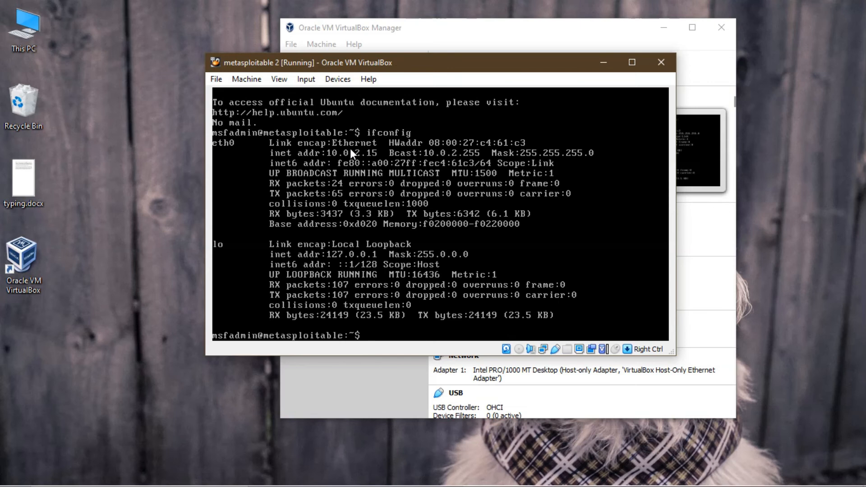
left_click(761, 204)
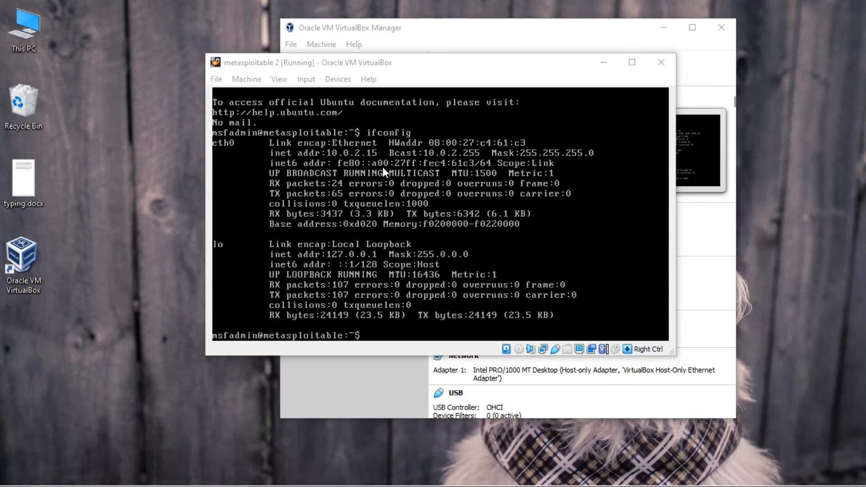
Step: Review the Adapter 1 attachment in the machine's network settings and close the settings dialog
left_click(333, 79)
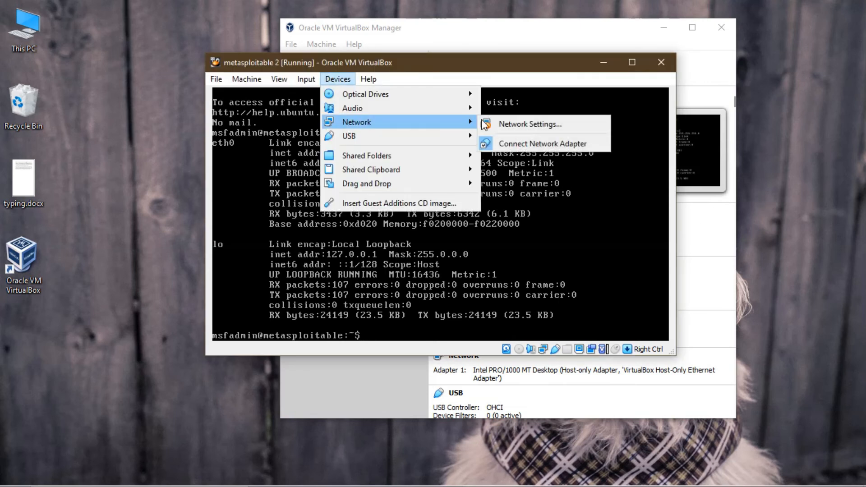
left_click(512, 138)
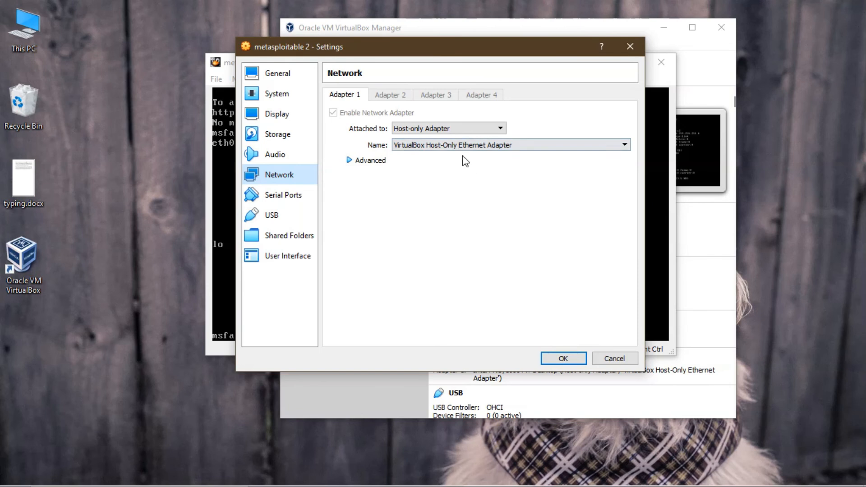
left_click(548, 361)
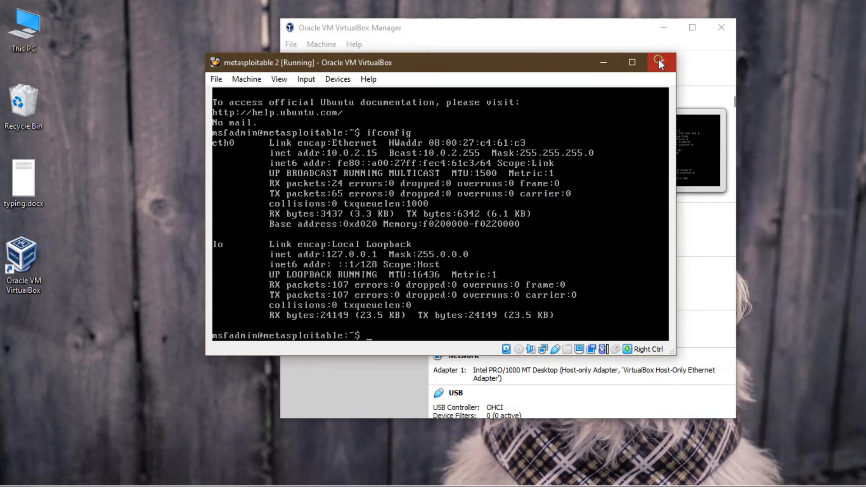
Step: Close the running metasploitable 2 virtual machine and boot it again
left_click(661, 62)
left_click(436, 223)
left_click(386, 243)
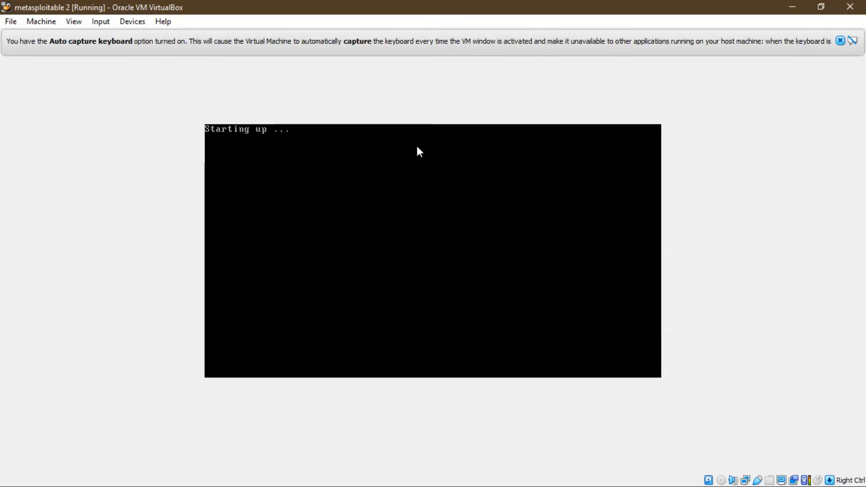
Step: Check Adapter 1's attachment and advanced options in the network settings while the machine boots, and close the settings dialog
left_click(132, 21)
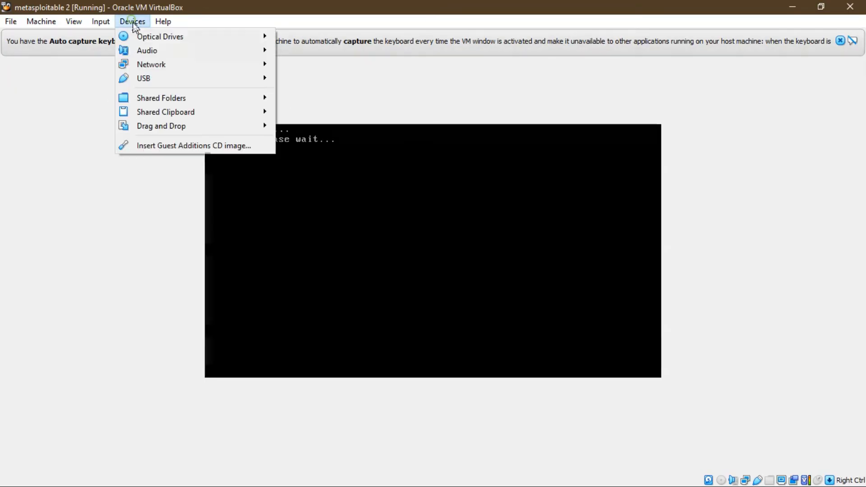
mouse_move(180, 64)
left_click(314, 68)
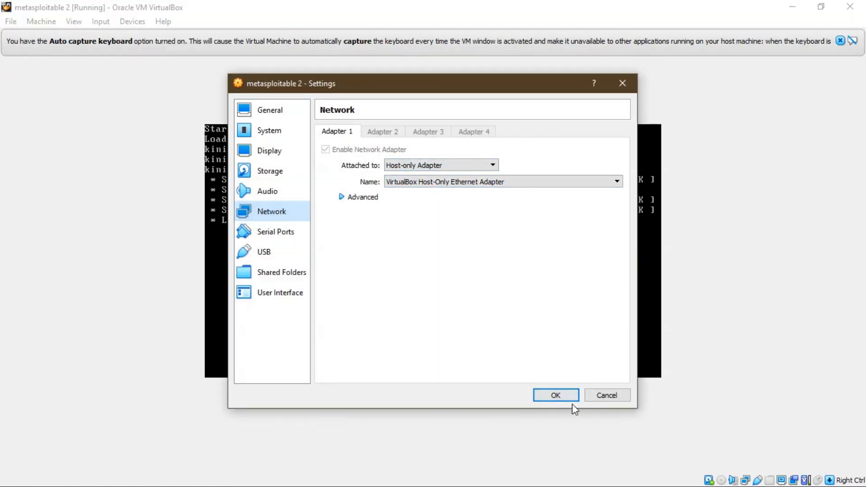
left_click(350, 197)
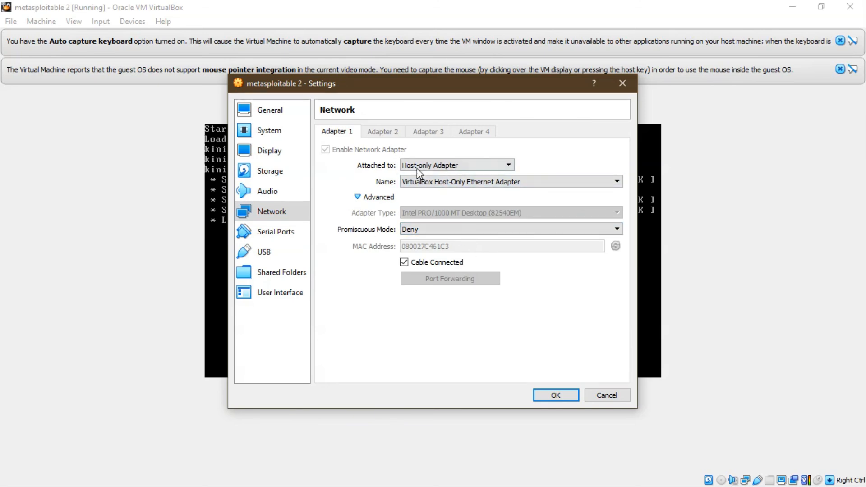
left_click_drag(424, 85, 682, 95)
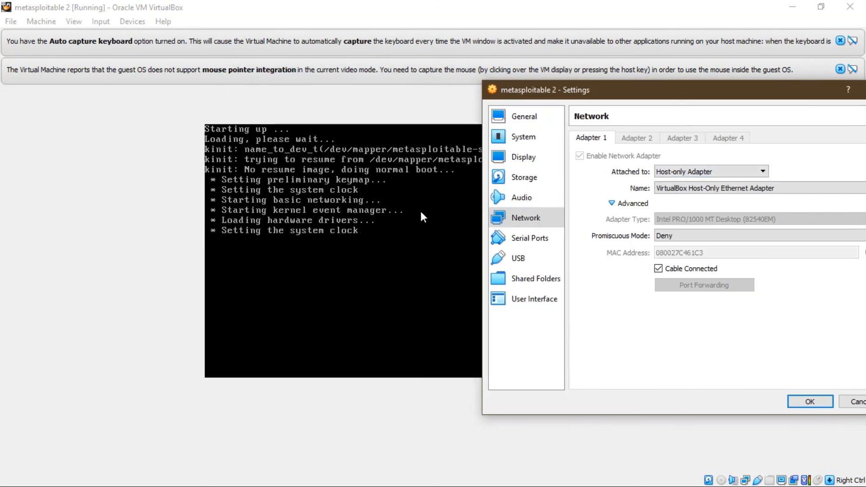
left_click_drag(602, 90, 523, 92)
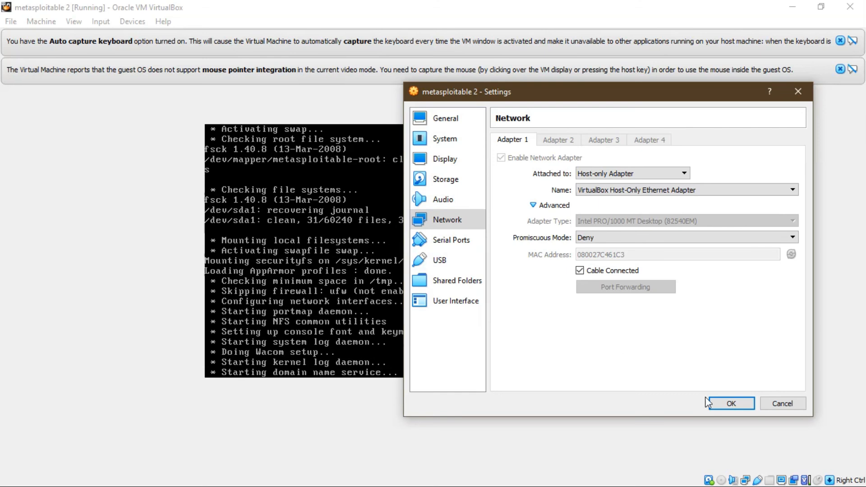
left_click(731, 403)
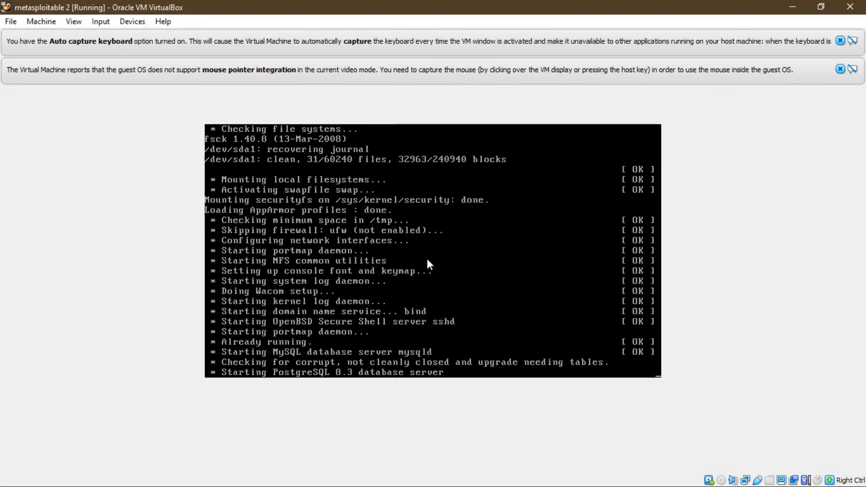
Step: Restore the maximized metasploitable 2 window to a smaller size on the desktop and release the captured input
key("F7")
double_click(623, 1)
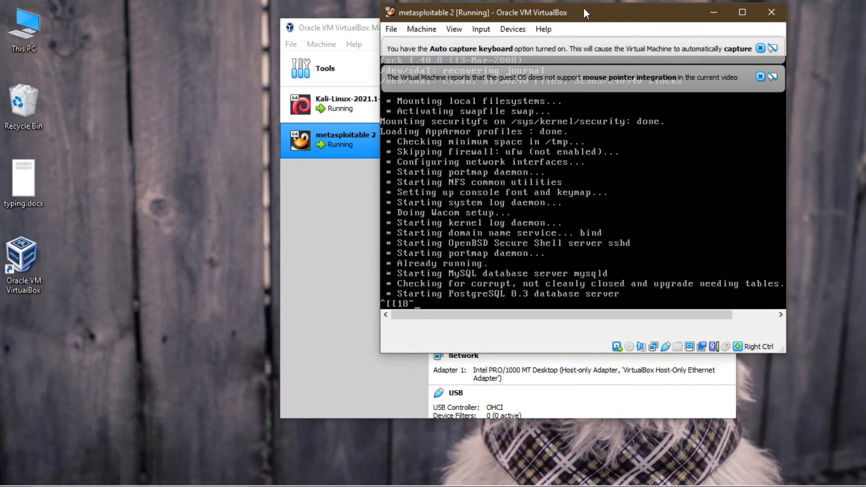
left_click(857, 129)
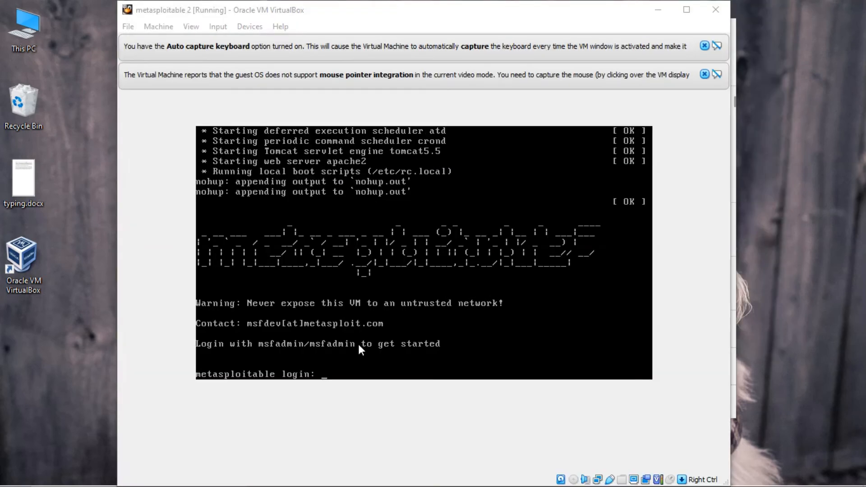
Step: Log in to the restarted metasploitable system with the default user name and the account password
left_click(336, 365)
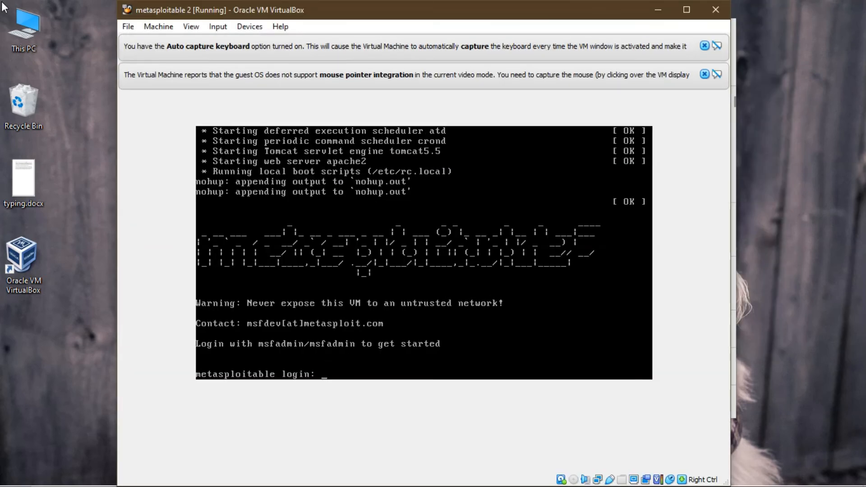
type("msfadmin")
key("Return")
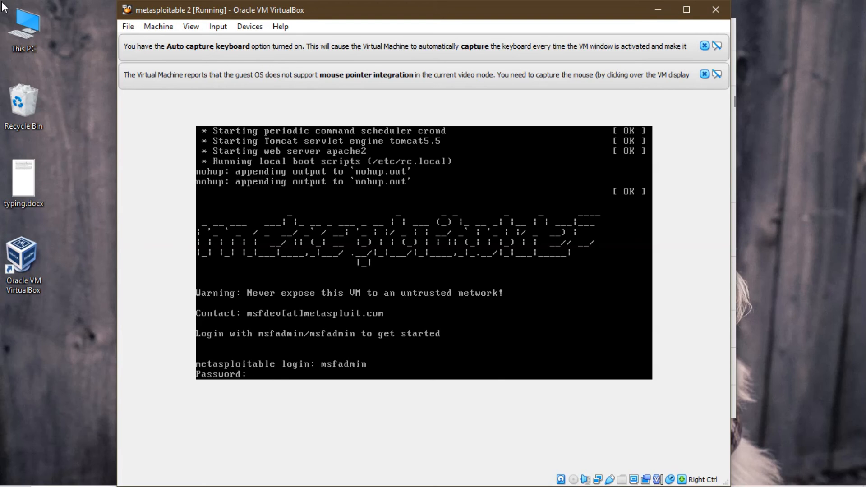
key("Return")
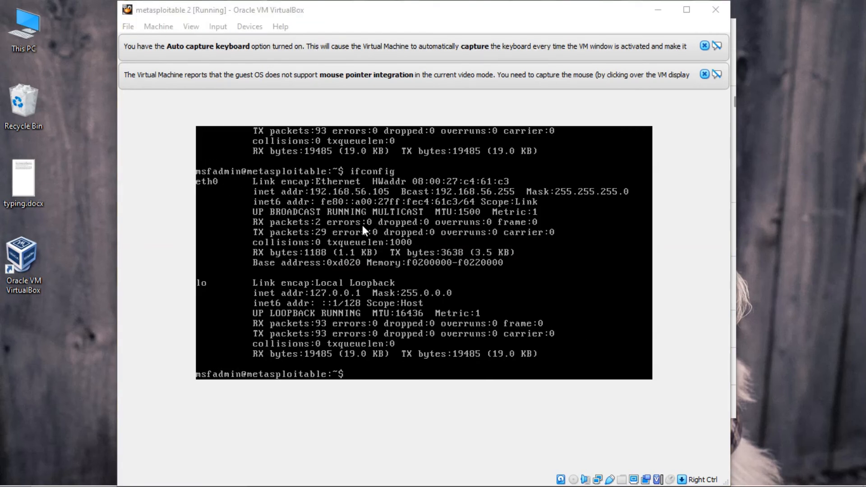
Step: Run ifconfig in the metasploitable terminal to view the network configuration, and release the captured input
left_click(358, 194)
type("i")
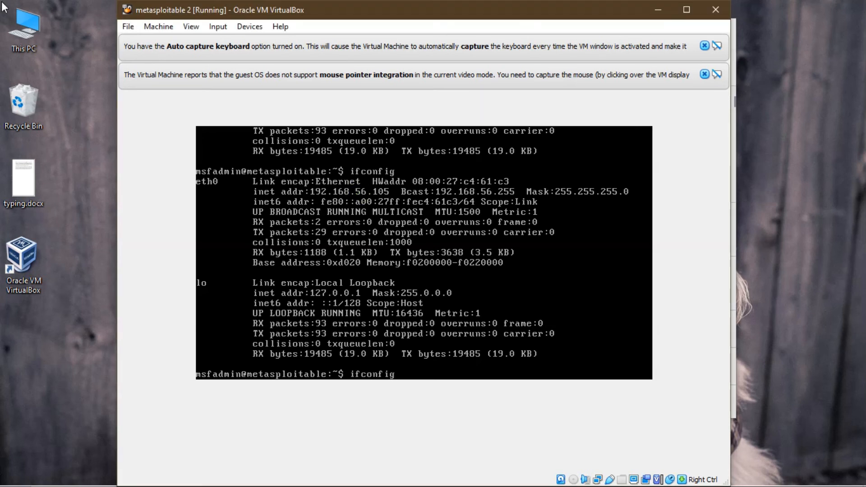
type("fconfig")
key("Return")
key("Control_R")
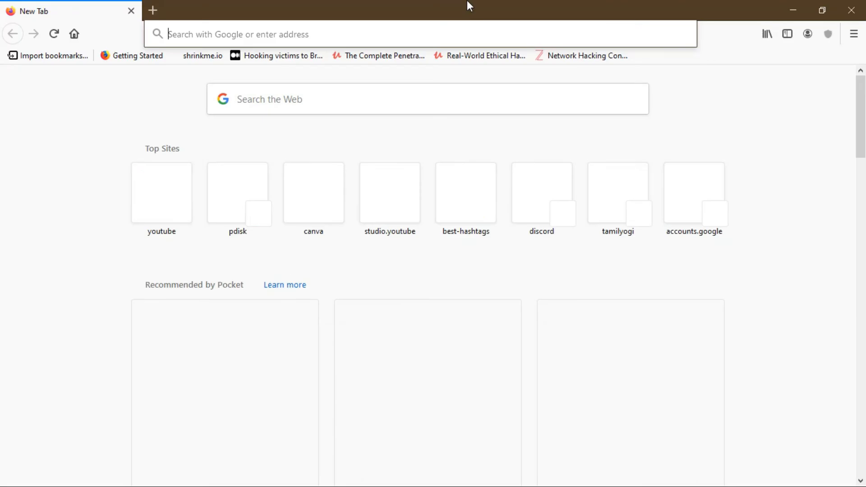
Step: Switch to Firefox, place its window beside the virtual machine's terminal, and load the web page at 192.168.56.105
left_click_drag(467, 1, 716, 73)
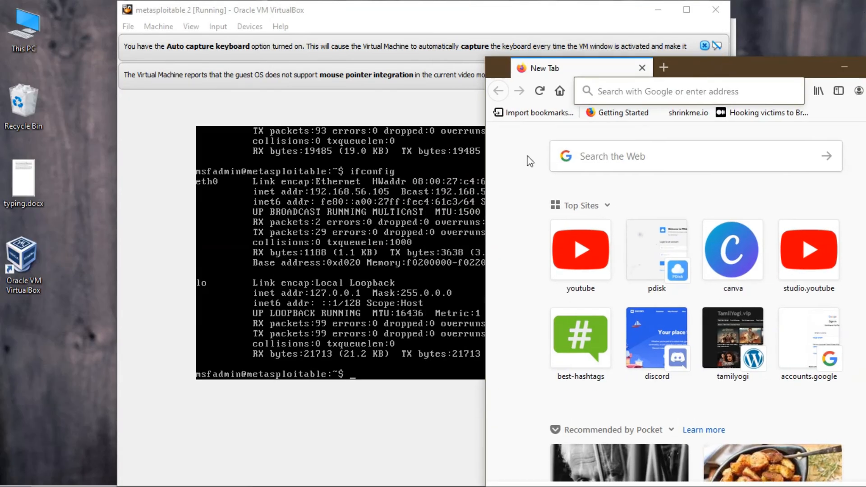
left_click(653, 91)
type("1")
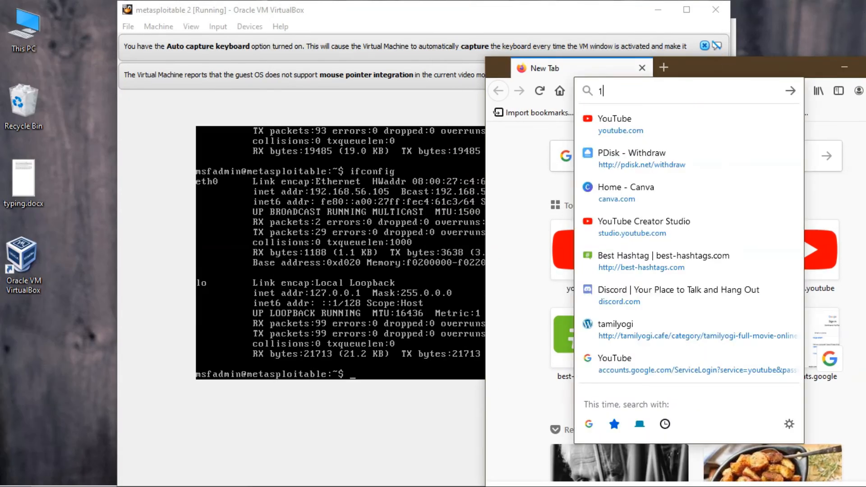
type("92.1")
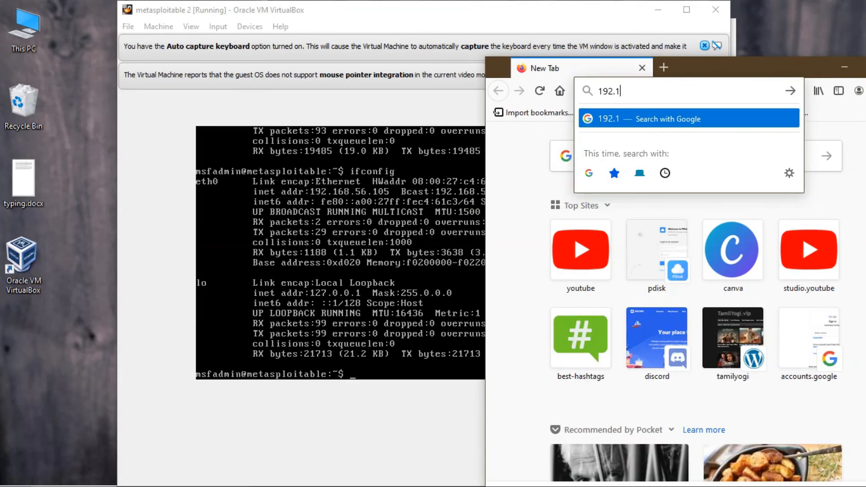
type("68")
key("BackSpace")
type("8")
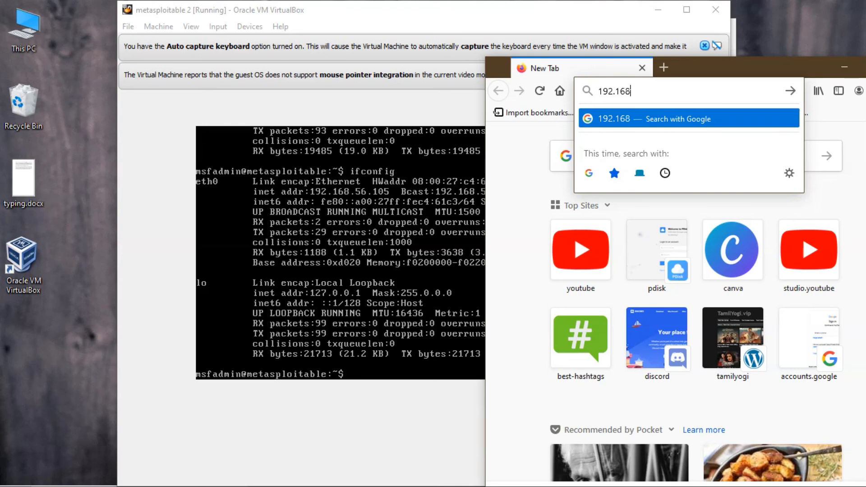
type(".56")
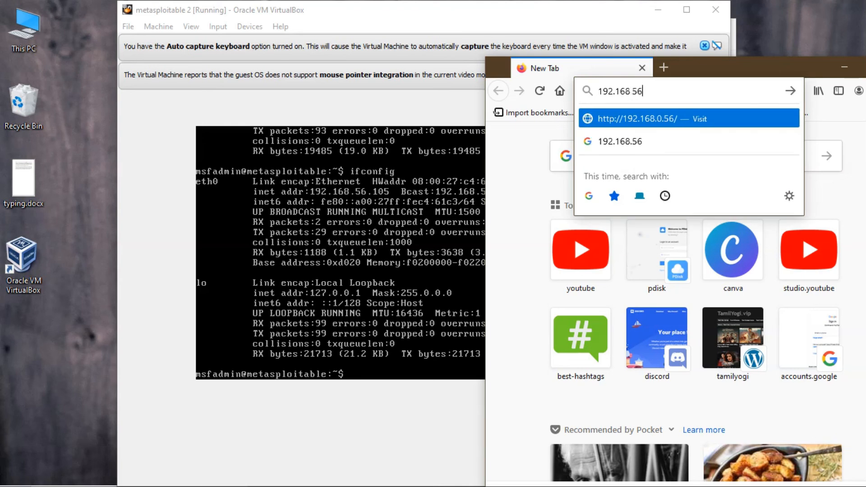
type(".105")
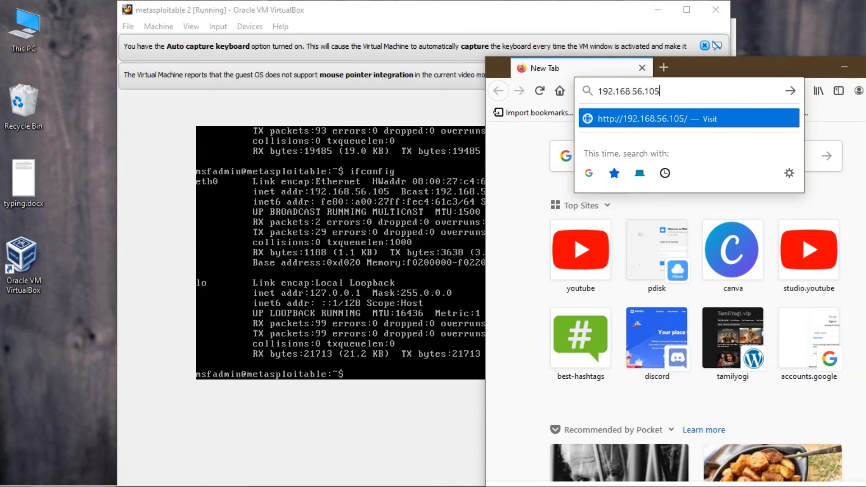
key("Return")
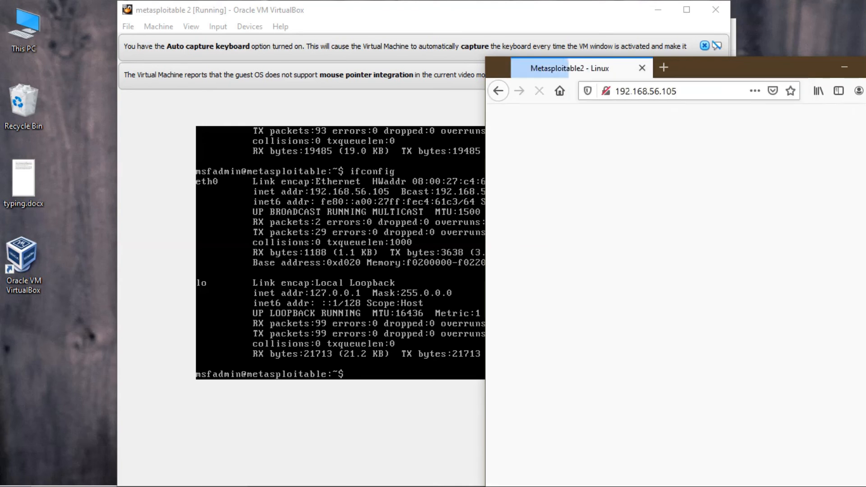
left_click_drag(698, 82, 566, 59)
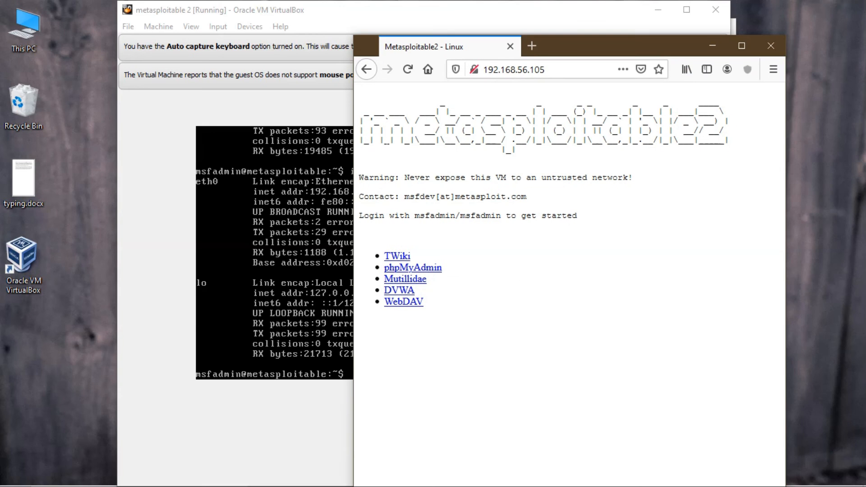
Step: Check the DVWA and phpMyAdmin login pages linked from the Metasploitable2 home page, returning to the home page after each
left_click_drag(372, 131, 693, 120)
left_click(729, 121)
left_click(397, 292)
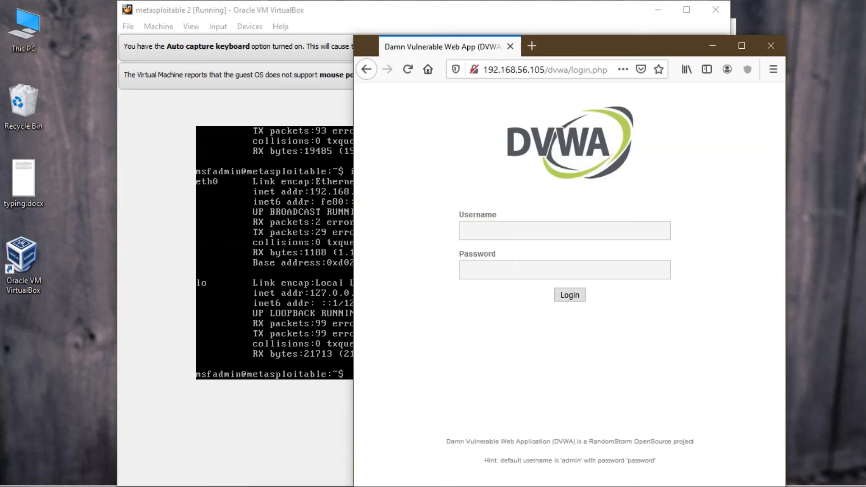
left_click(366, 69)
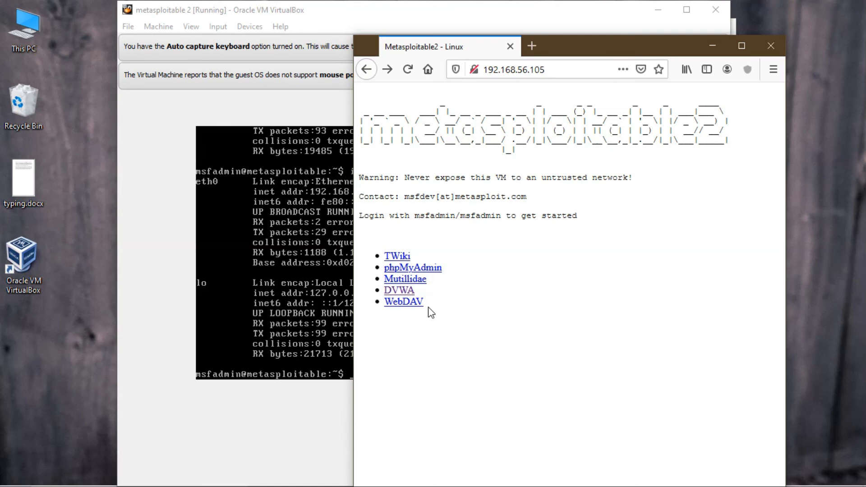
left_click(404, 269)
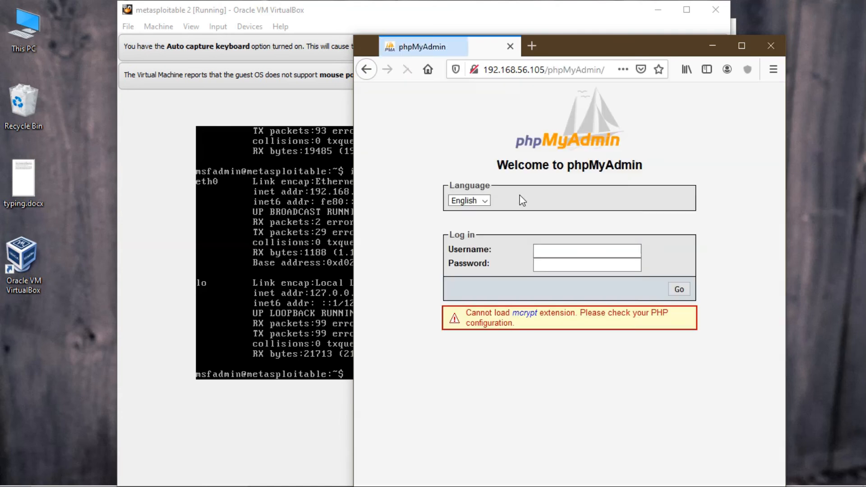
left_click(367, 73)
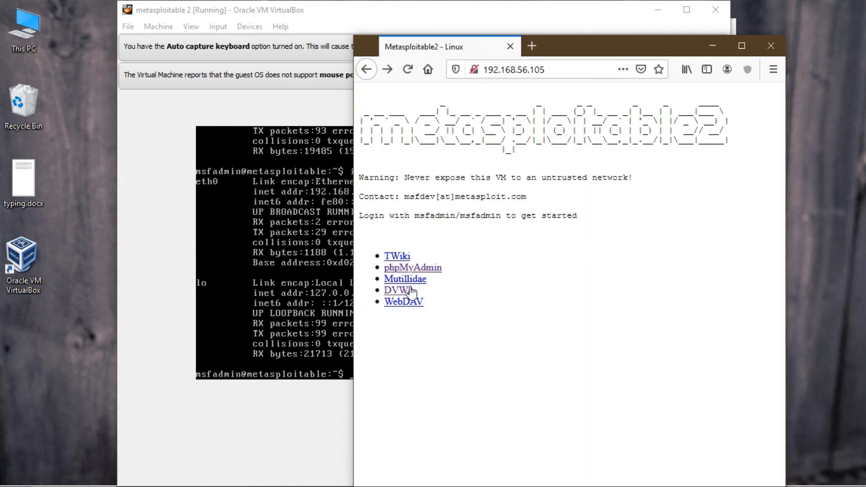
Step: Minimize the browser window and return to the metasploitable 2 virtual machine, entering ~ at its prompt
left_click(711, 46)
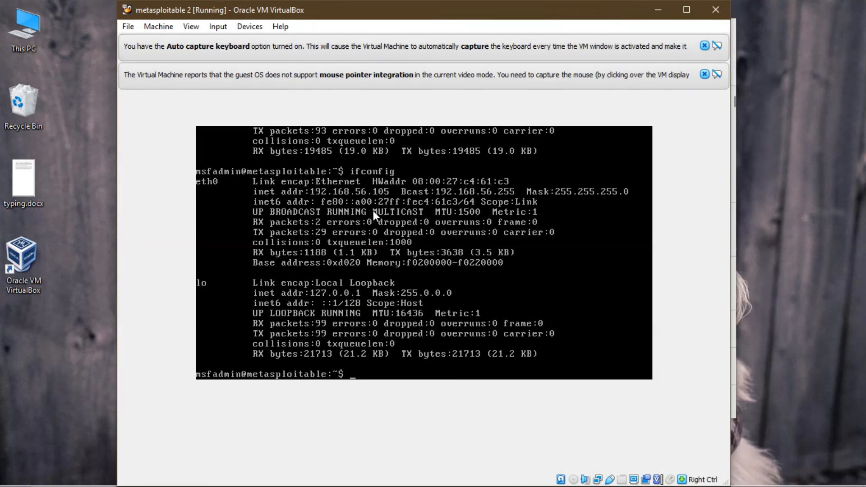
type("~")
left_click(768, 210)
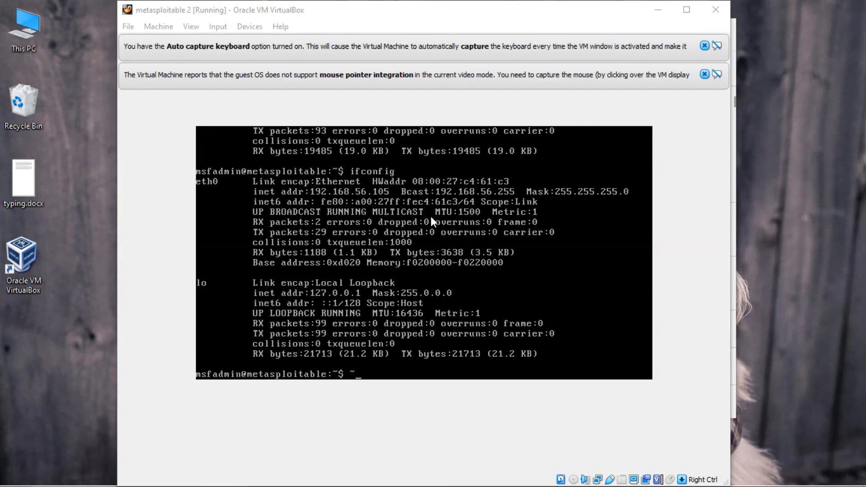